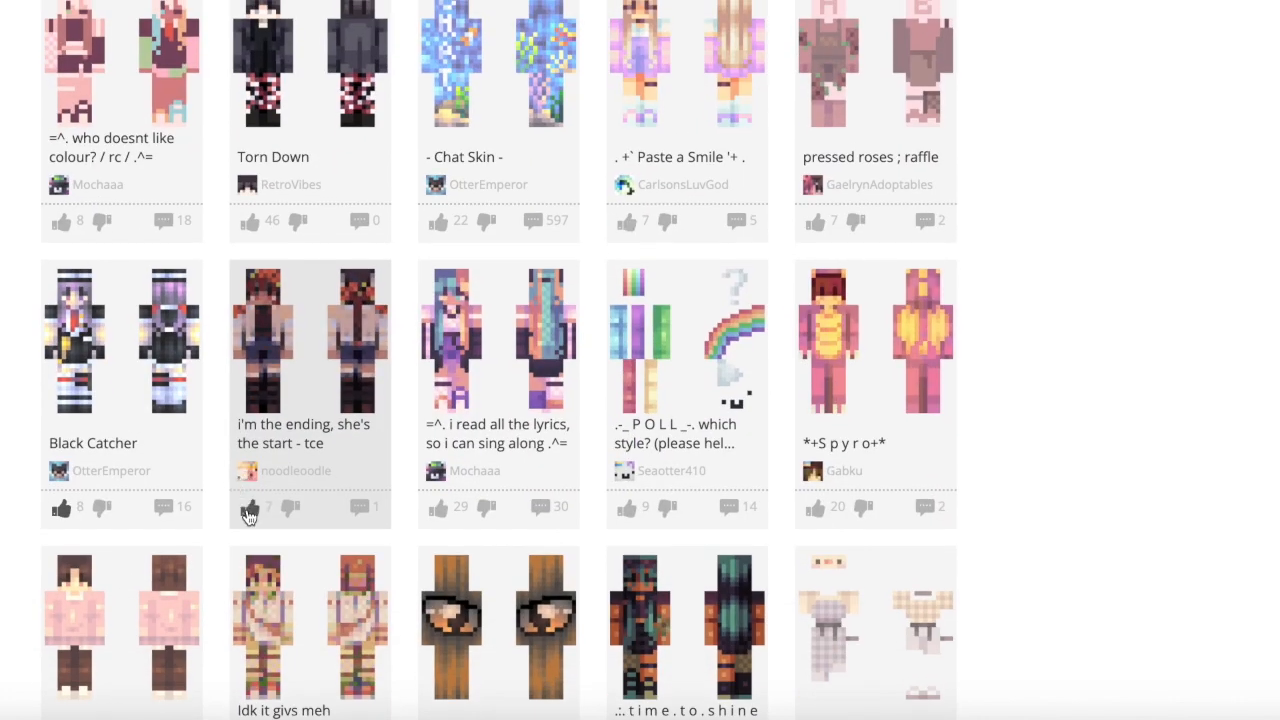
Browse the skin gallery, open the "eternal banana // rce" skin page and view its details
{"action": "scroll", "coordinate": [249, 514], "scroll_direction": "down", "scroll_amount": 1}
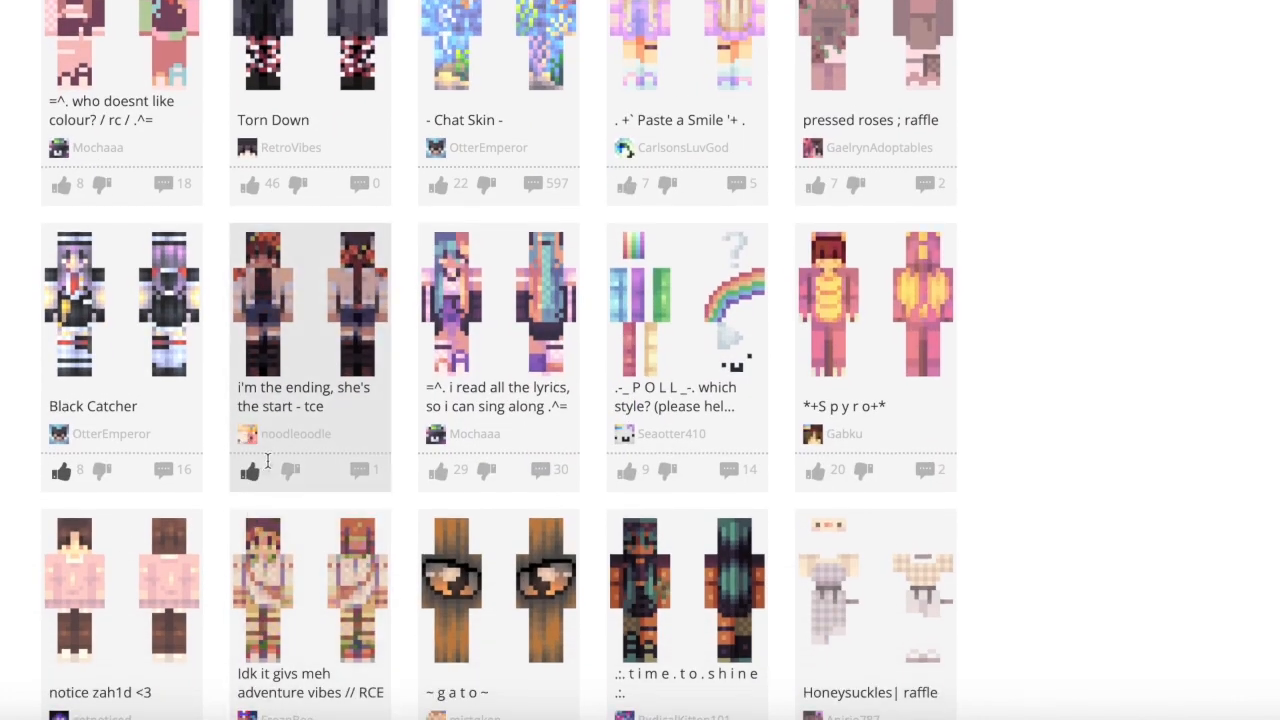
{"action": "scroll", "coordinate": [268, 461], "scroll_direction": "down", "scroll_amount": 3}
{"action": "scroll", "coordinate": [268, 466], "scroll_direction": "down", "scroll_amount": 1}
{"action": "left_click", "coordinate": [327, 489]}
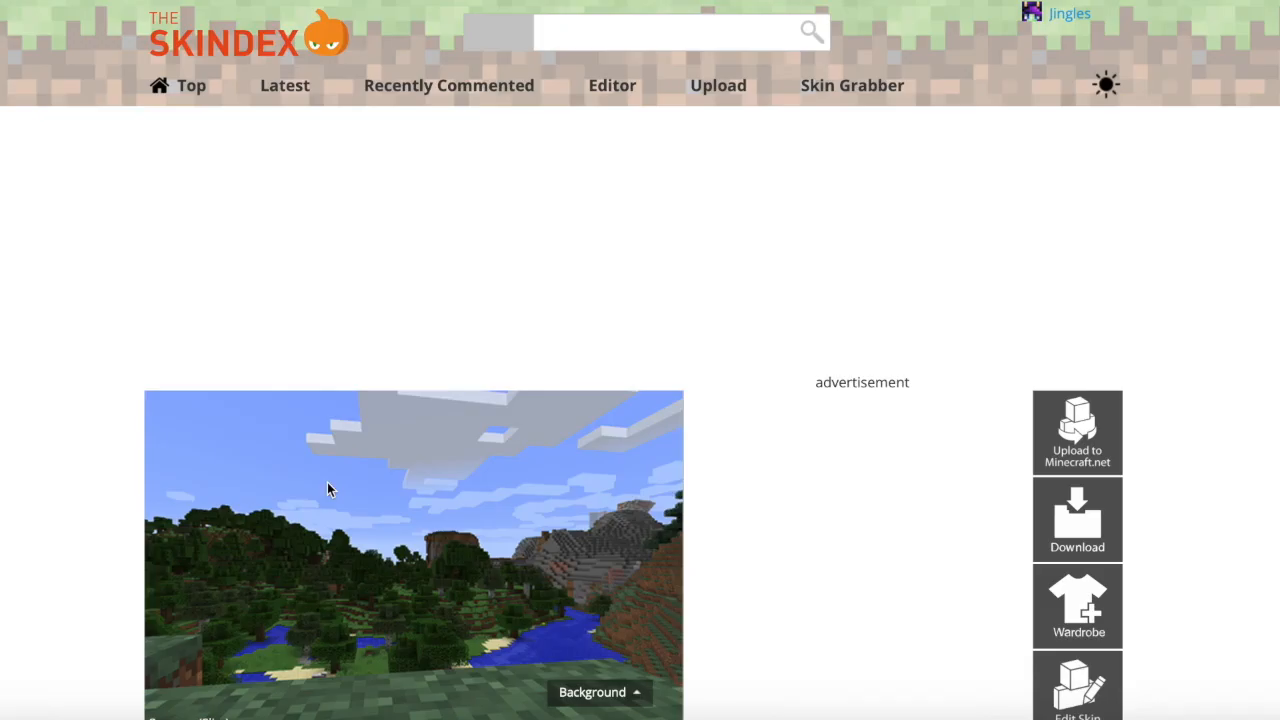
{"action": "scroll", "coordinate": [327, 485], "scroll_direction": "down", "scroll_amount": 2}
{"action": "left_click", "coordinate": [331, 500]}
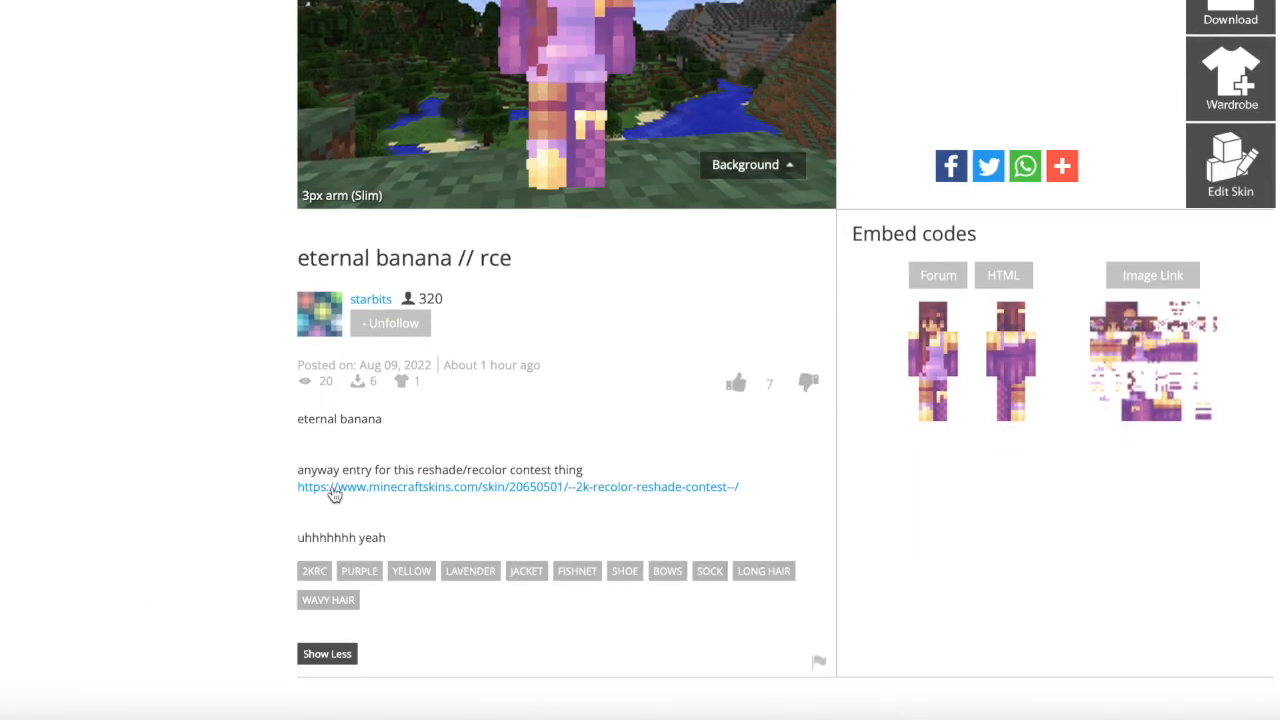
{"action": "scroll", "coordinate": [507, 525], "scroll_direction": "up", "scroll_amount": 2}
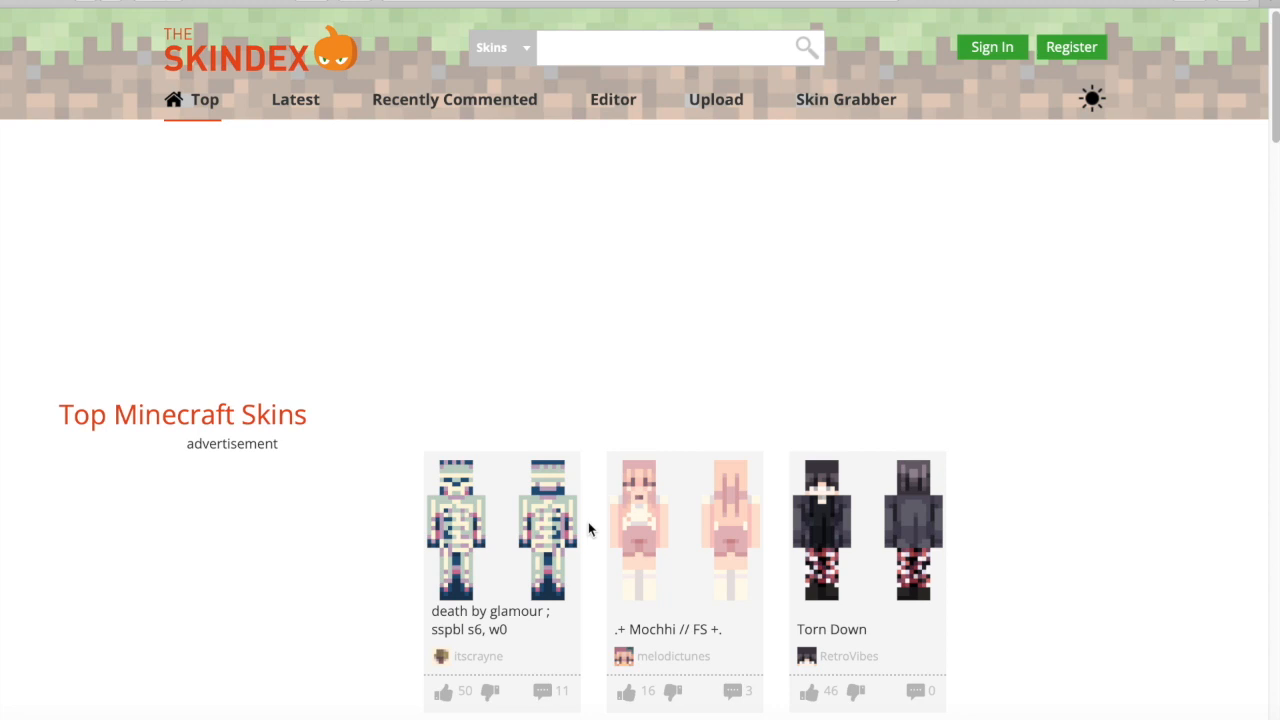
Look through the Top Minecraft Skins list and open the Minecraft Skin Editor
{"action": "scroll", "coordinate": [672, 262], "scroll_direction": "down", "scroll_amount": 5}
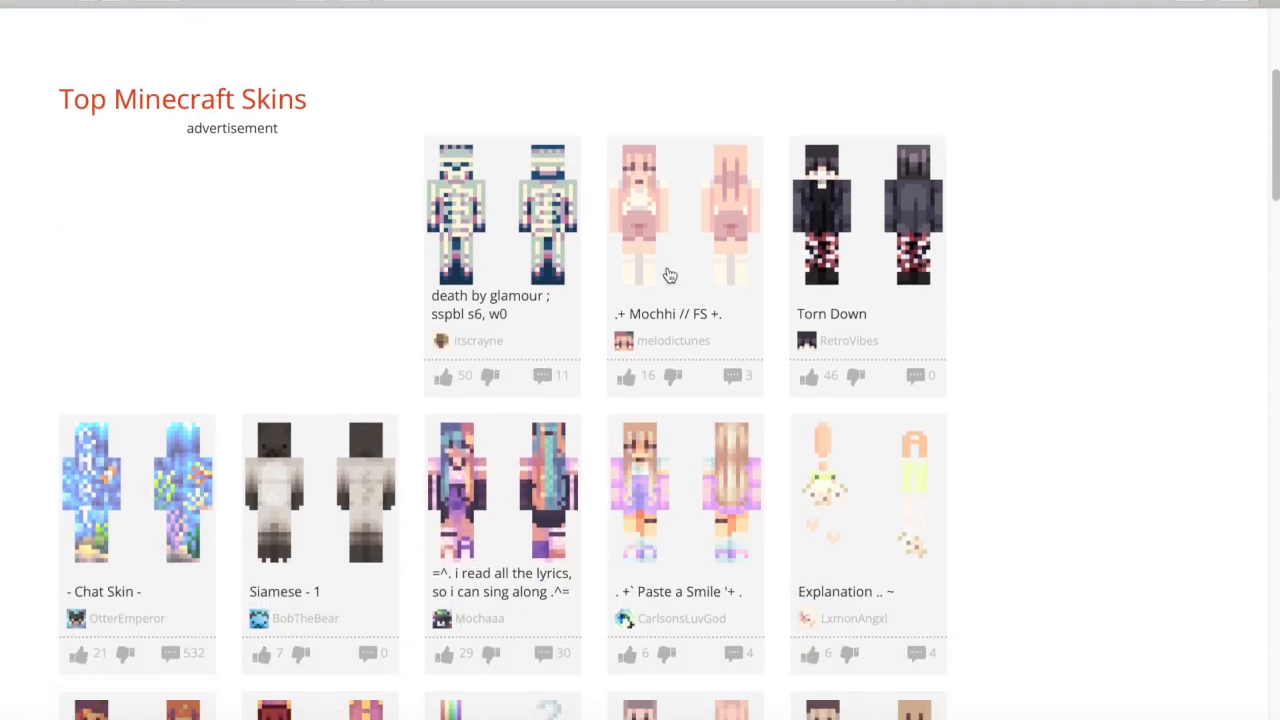
{"action": "scroll", "coordinate": [590, 470], "scroll_direction": "down", "scroll_amount": 5}
{"action": "scroll", "coordinate": [594, 480], "scroll_direction": "down", "scroll_amount": 2}
{"action": "scroll", "coordinate": [594, 480], "scroll_direction": "up", "scroll_amount": 10}
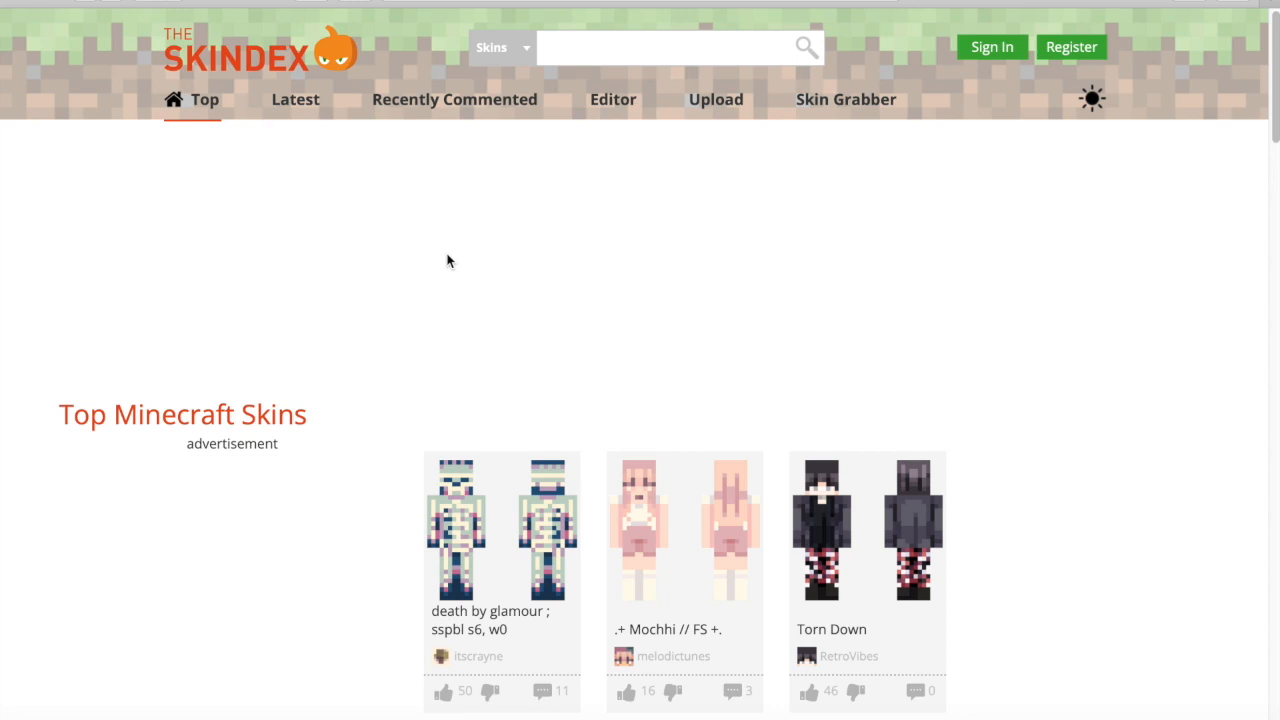
{"action": "left_click", "coordinate": [618, 100]}
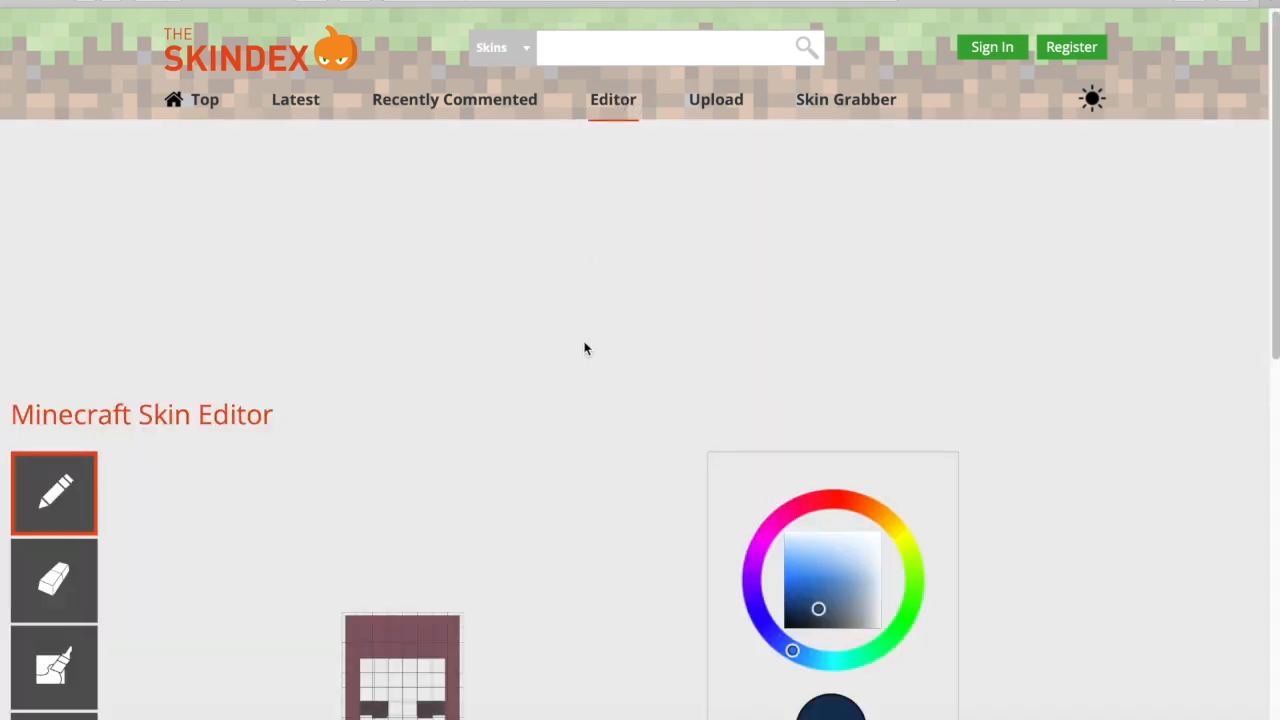
{"action": "scroll", "coordinate": [585, 348], "scroll_direction": "down", "scroll_amount": 3}
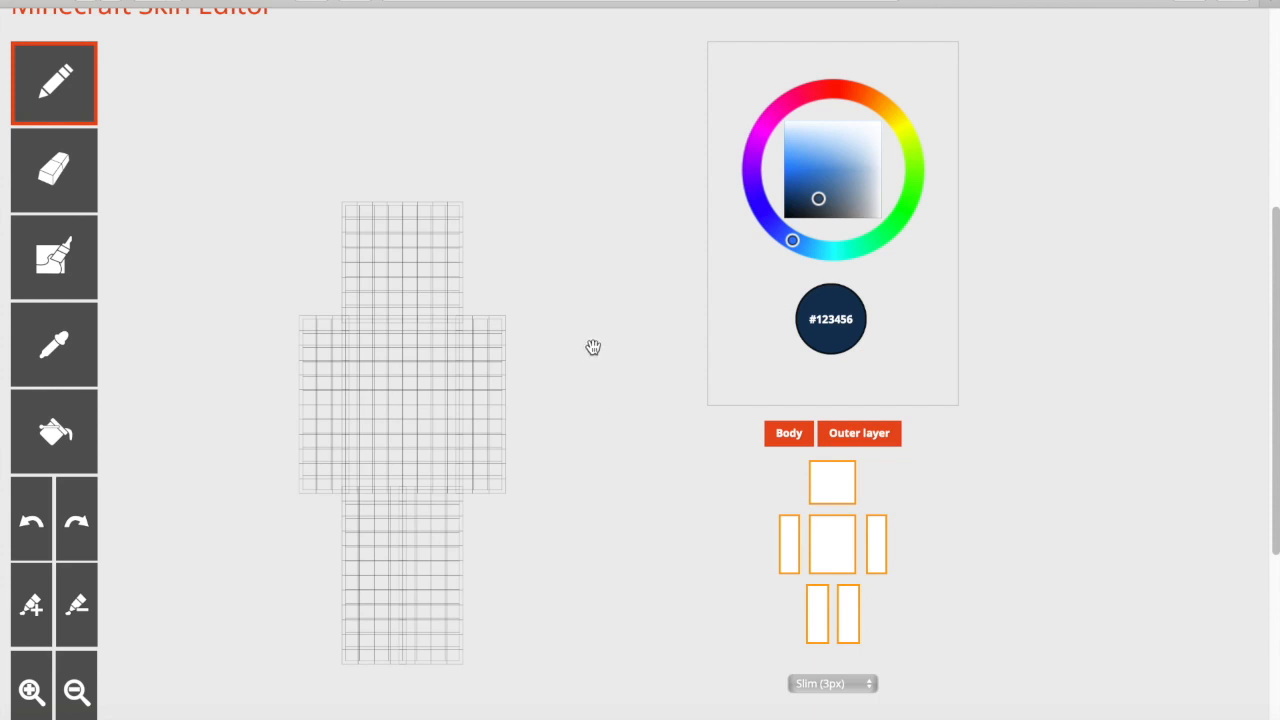
Hide the outer layer and paint a #123456 strip across the upper part of one arm
{"action": "scroll", "coordinate": [593, 347], "scroll_direction": "down", "scroll_amount": 1}
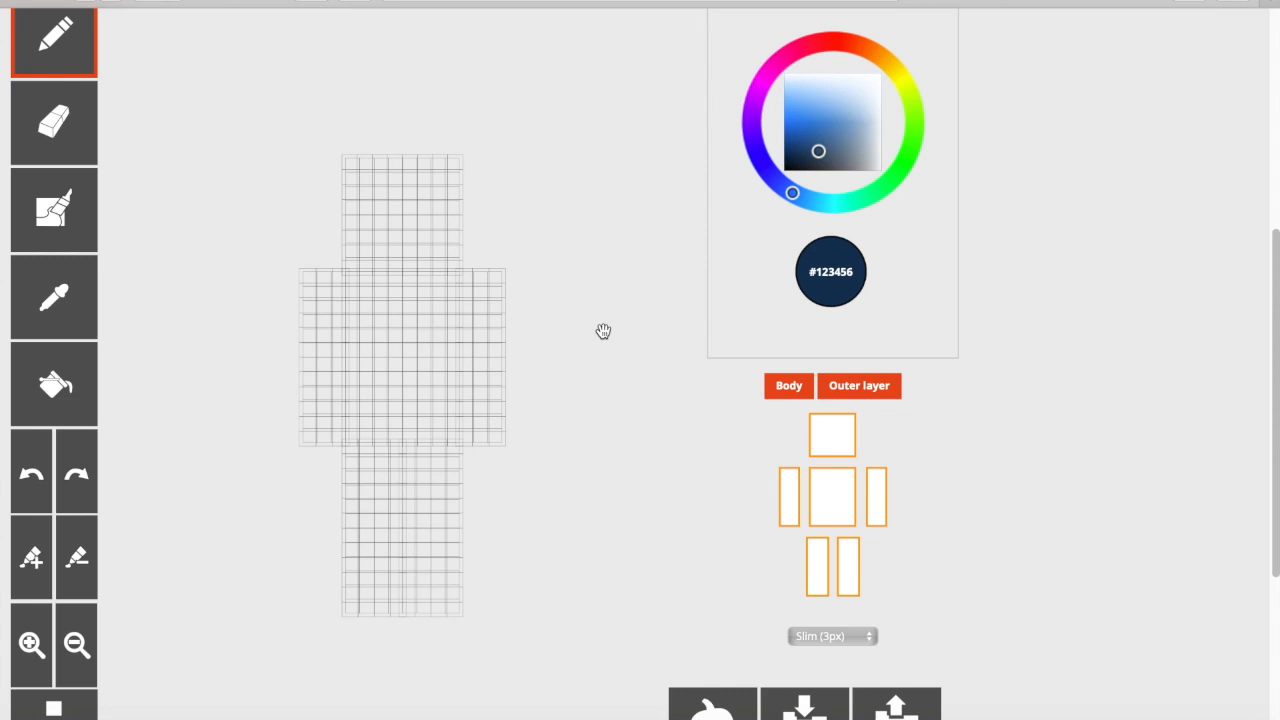
{"action": "left_click", "coordinate": [842, 386]}
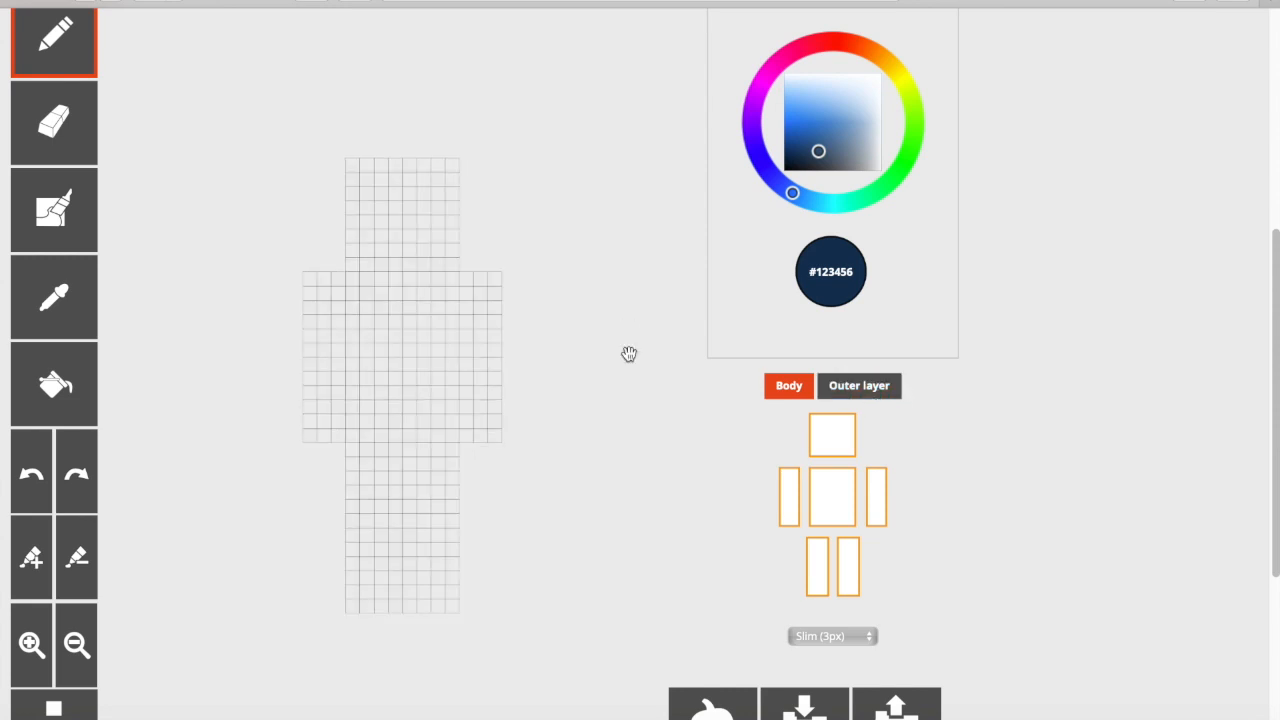
{"action": "left_click_drag", "start_coordinate": [465, 298], "coordinate": [603, 357]}
Switch the arm model to Classic (4px) and erase the dark blue strip from the arm
{"action": "left_click", "coordinate": [808, 646]}
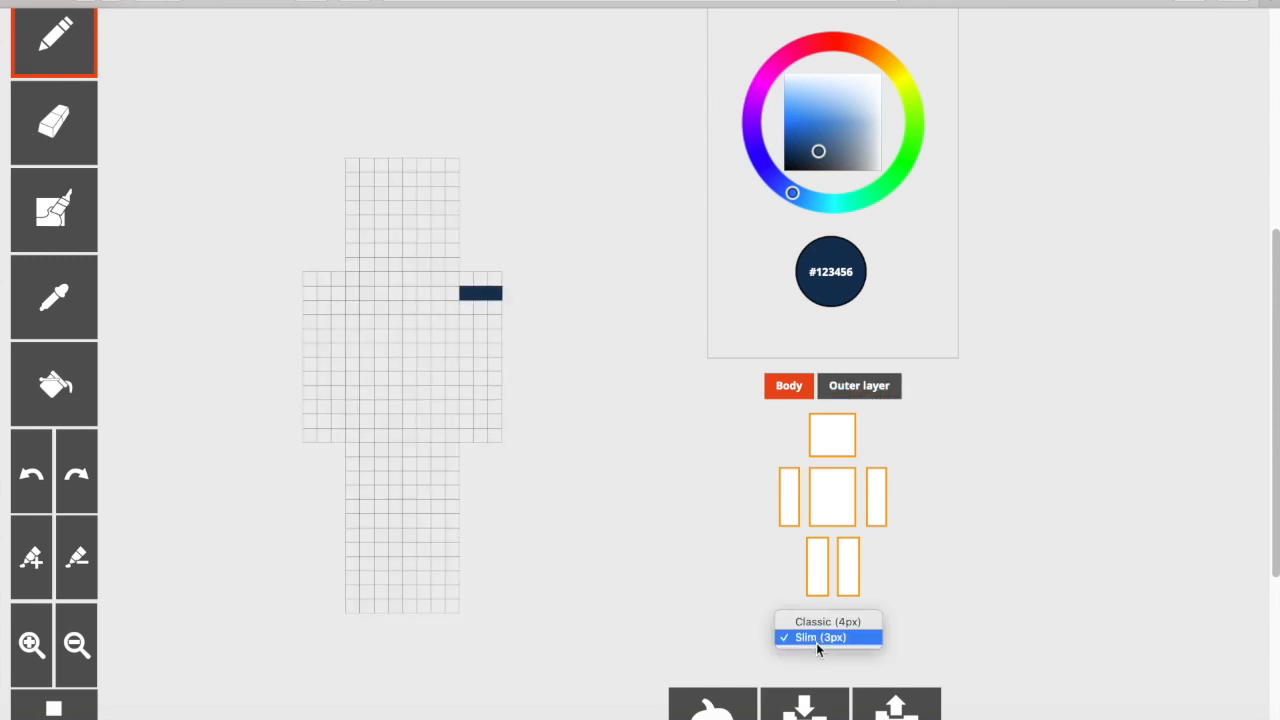
{"action": "left_click", "coordinate": [816, 618]}
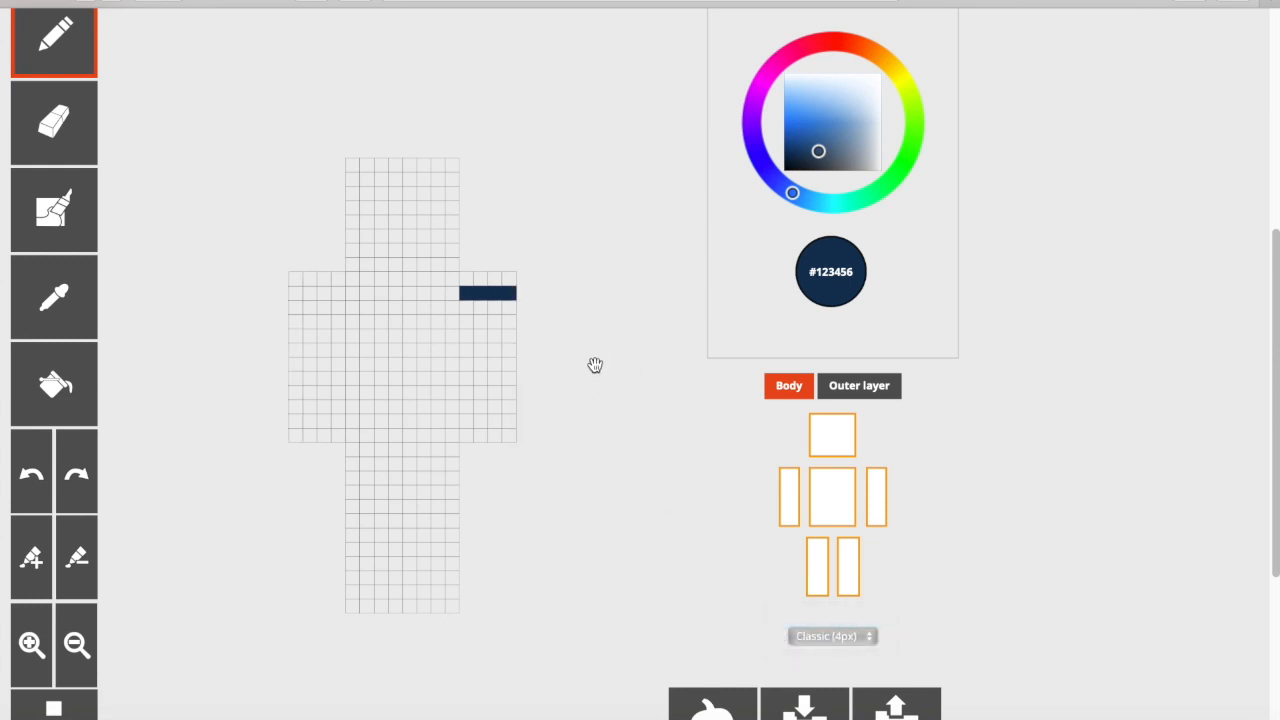
{"action": "left_click", "coordinate": [78, 152]}
{"action": "mouse_move", "coordinate": [491, 292]}
{"action": "left_mouse_down"}
{"action": "mouse_move", "coordinate": [480, 293]}
{"action": "mouse_move", "coordinate": [516, 293]}
{"action": "left_mouse_up"}
Reselect the pencil and set the arm model to Slim (3px)
{"action": "left_click", "coordinate": [86, 58]}
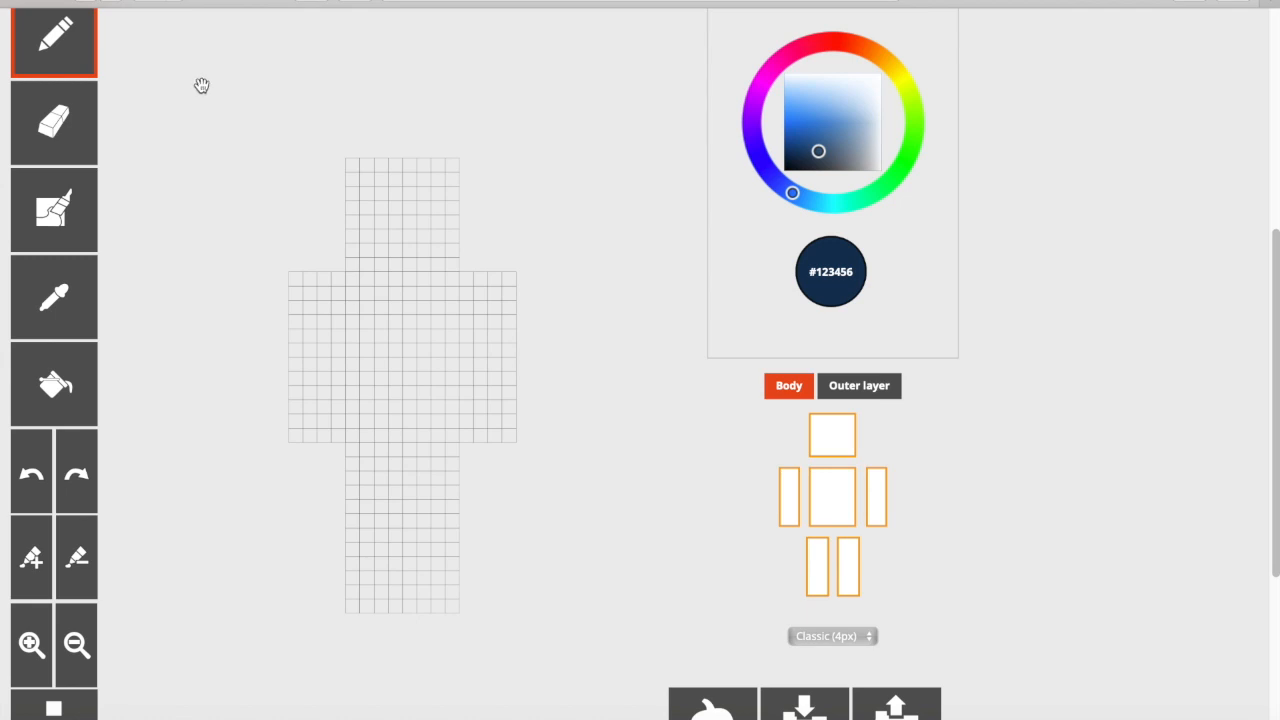
{"action": "left_click_drag", "start_coordinate": [491, 217], "coordinate": [538, 241]}
{"action": "left_click", "coordinate": [836, 636]}
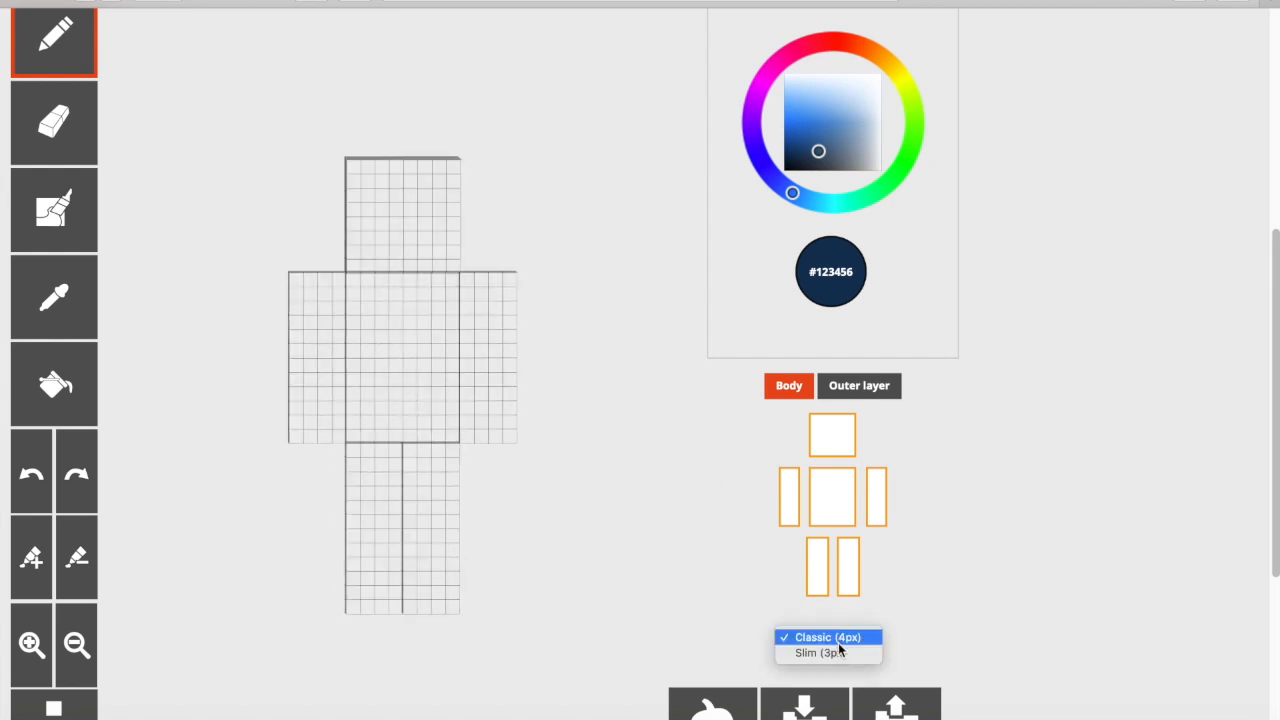
{"action": "left_click", "coordinate": [846, 652]}
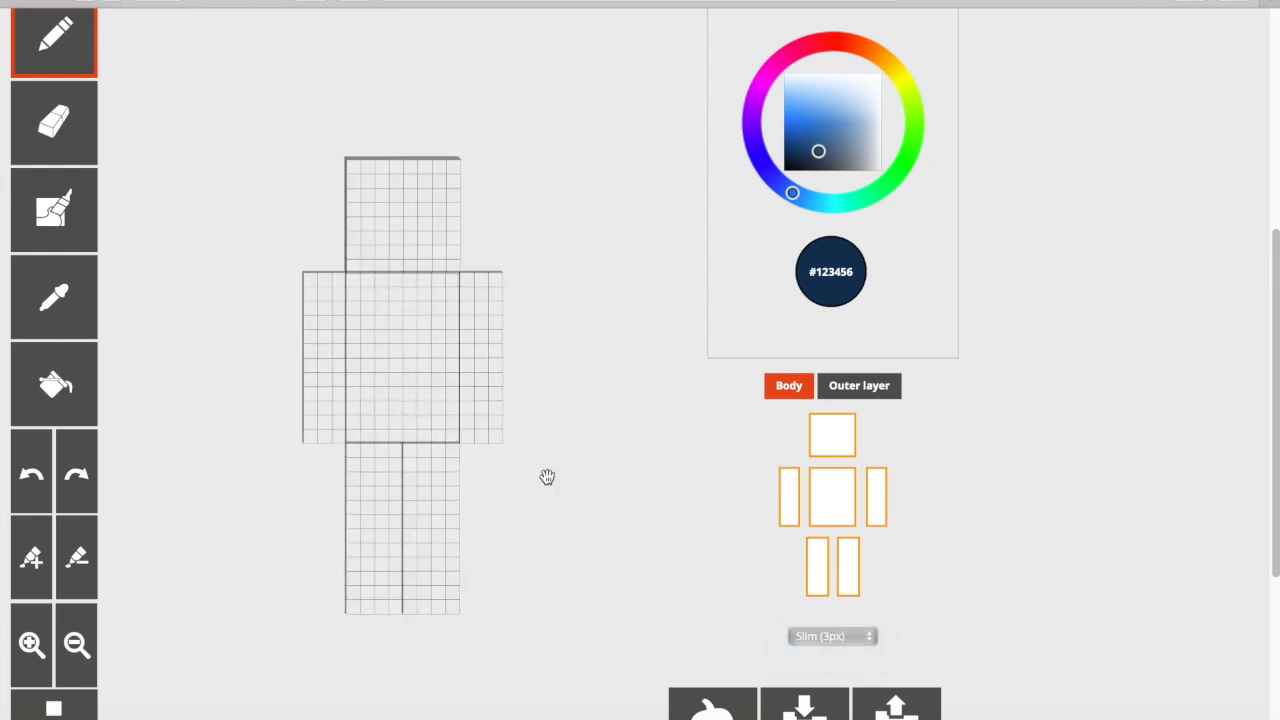
{"action": "mouse_move", "coordinate": [586, 363]}
{"action": "left_mouse_down"}
{"action": "mouse_move", "coordinate": [560, 362]}
{"action": "mouse_move", "coordinate": [583, 363]}
{"action": "left_mouse_up"}
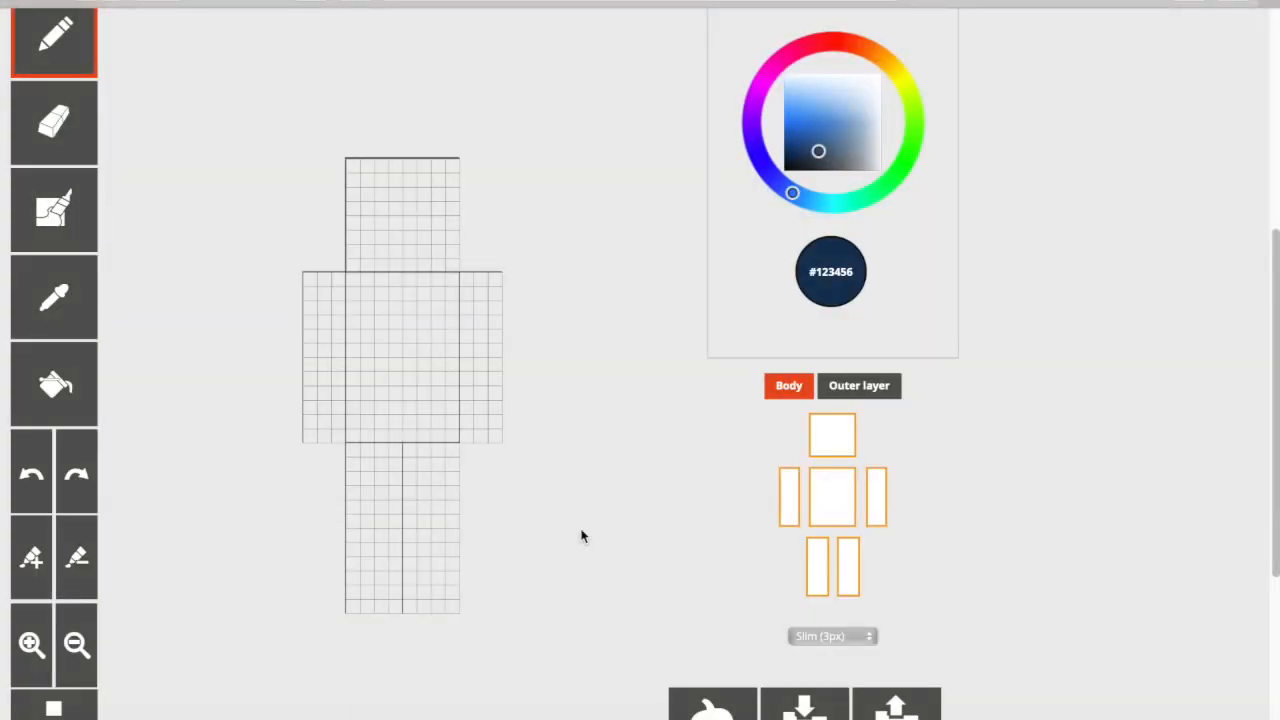
Draw crossing #123456 pixel strokes on the front face of the body layer's head with the pencil
{"action": "left_click_drag", "start_coordinate": [586, 511], "coordinate": [563, 497]}
{"action": "left_click_drag", "start_coordinate": [425, 195], "coordinate": [348, 243]}
{"action": "left_click_drag", "start_coordinate": [362, 184], "coordinate": [433, 228]}
{"action": "left_click_drag", "start_coordinate": [536, 310], "coordinate": [553, 307]}
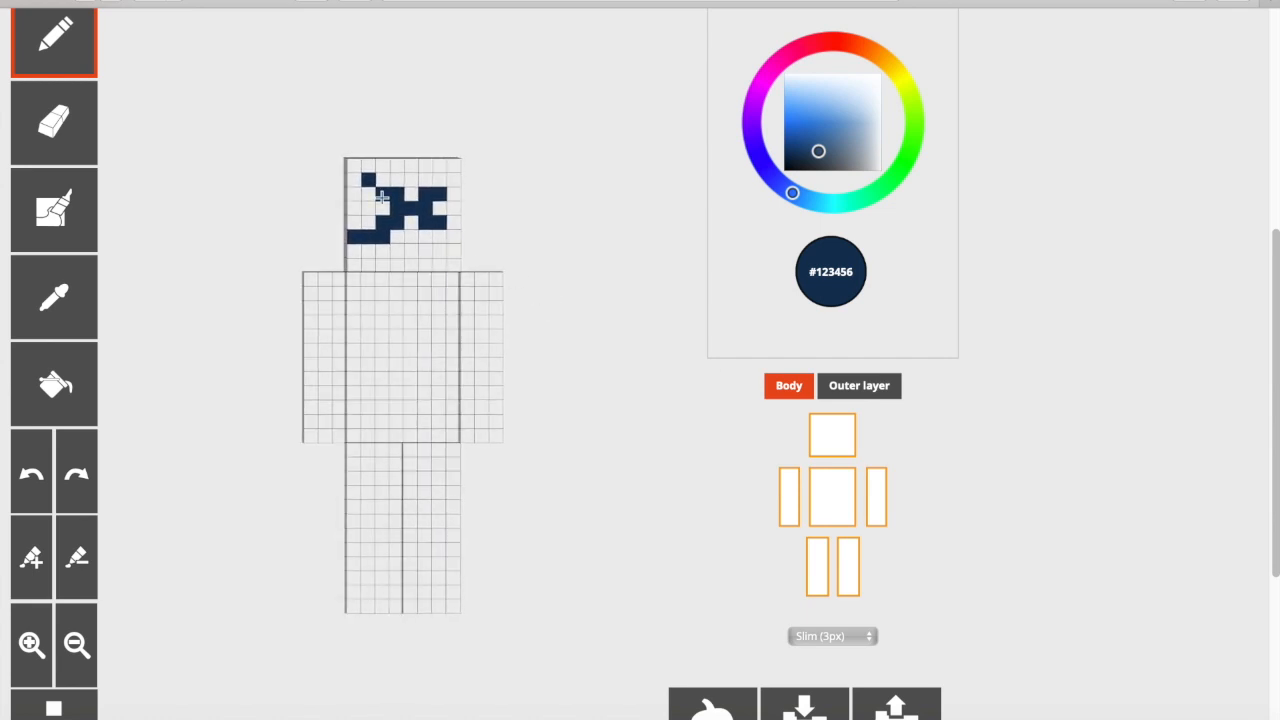
Change the paint colour to the light teal #70c5cd
{"action": "mouse_move", "coordinate": [573, 361]}
{"action": "left_mouse_down"}
{"action": "mouse_move", "coordinate": [637, 366]}
{"action": "mouse_move", "coordinate": [560, 374]}
{"action": "left_mouse_up"}
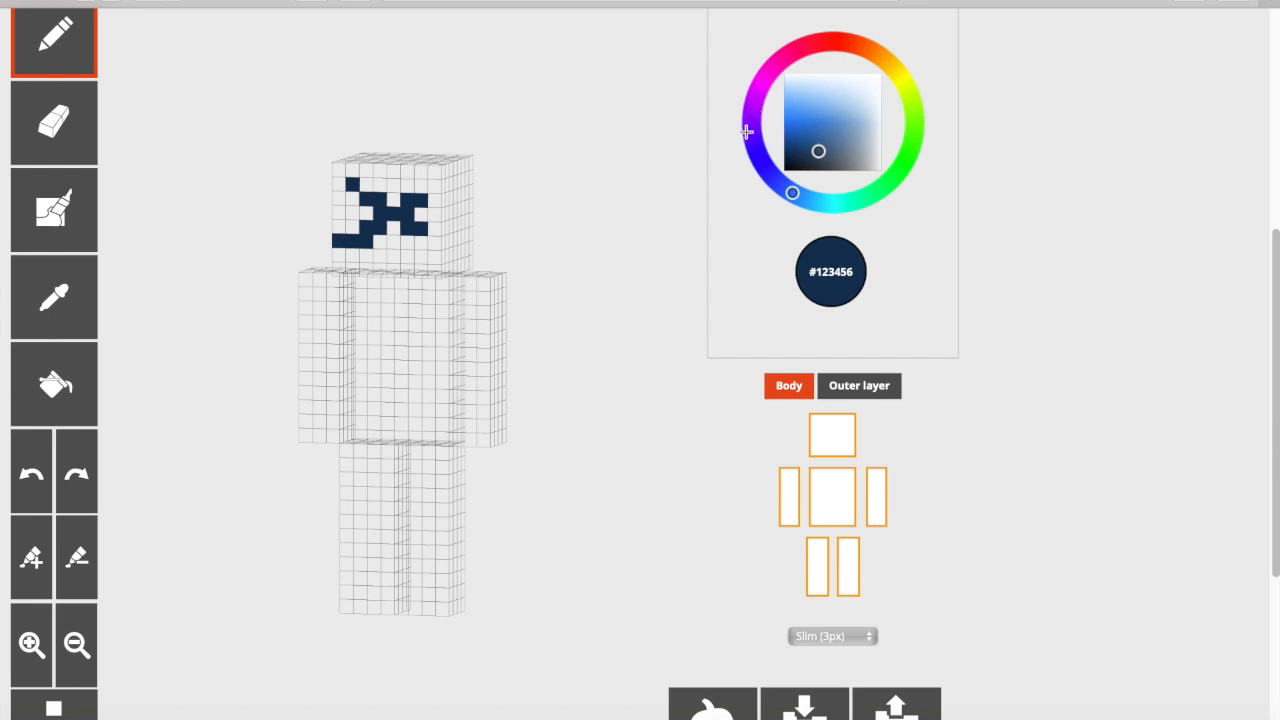
{"action": "mouse_move", "coordinate": [776, 177]}
{"action": "left_mouse_down"}
{"action": "mouse_move", "coordinate": [788, 51]}
{"action": "mouse_move", "coordinate": [903, 71]}
{"action": "mouse_move", "coordinate": [880, 186]}
{"action": "mouse_move", "coordinate": [736, 63]}
{"action": "mouse_move", "coordinate": [760, 46]}
{"action": "mouse_move", "coordinate": [849, 40]}
{"action": "mouse_move", "coordinate": [934, 111]}
{"action": "mouse_move", "coordinate": [824, 204]}
{"action": "left_mouse_up"}
{"action": "mouse_move", "coordinate": [816, 150]}
{"action": "left_mouse_down"}
{"action": "mouse_move", "coordinate": [813, 128]}
{"action": "mouse_move", "coordinate": [860, 110]}
{"action": "mouse_move", "coordinate": [833, 133]}
{"action": "mouse_move", "coordinate": [847, 143]}
{"action": "mouse_move", "coordinate": [834, 110]}
{"action": "left_mouse_up"}
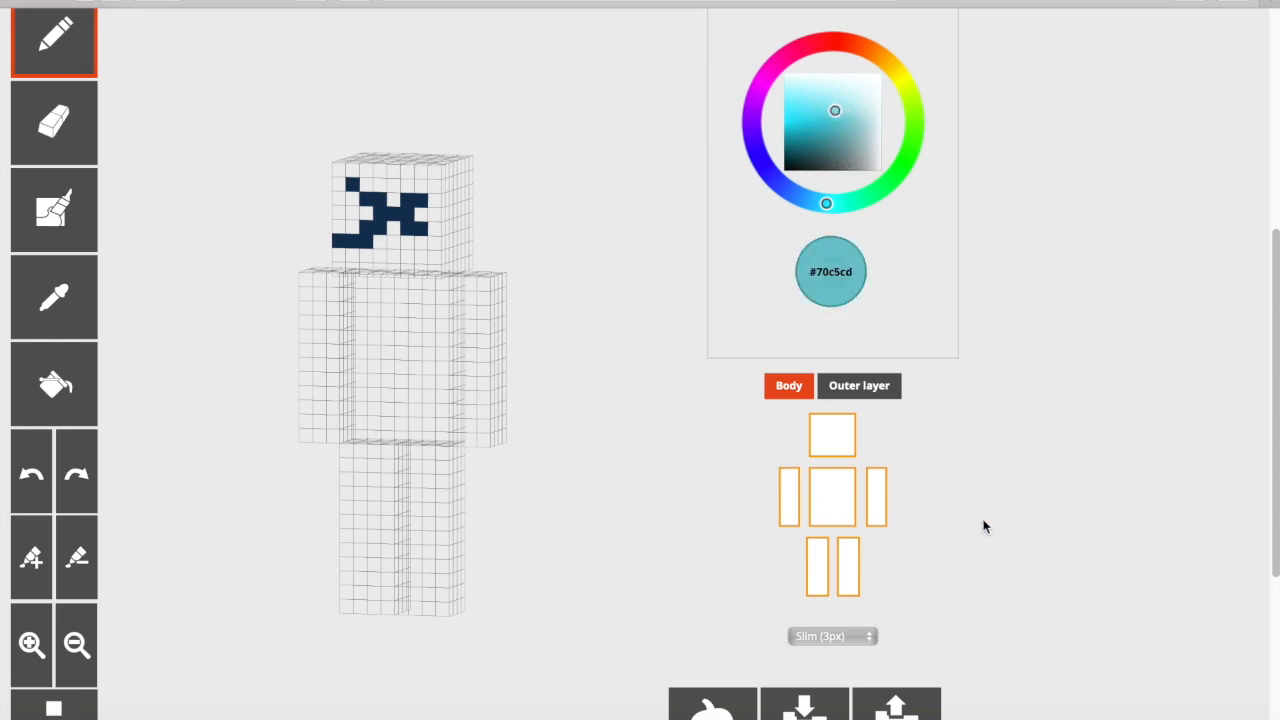
Show only the outer layer and paint a #70c5cd outlined loop on its chest
{"action": "left_click_drag", "start_coordinate": [548, 375], "coordinate": [571, 374]}
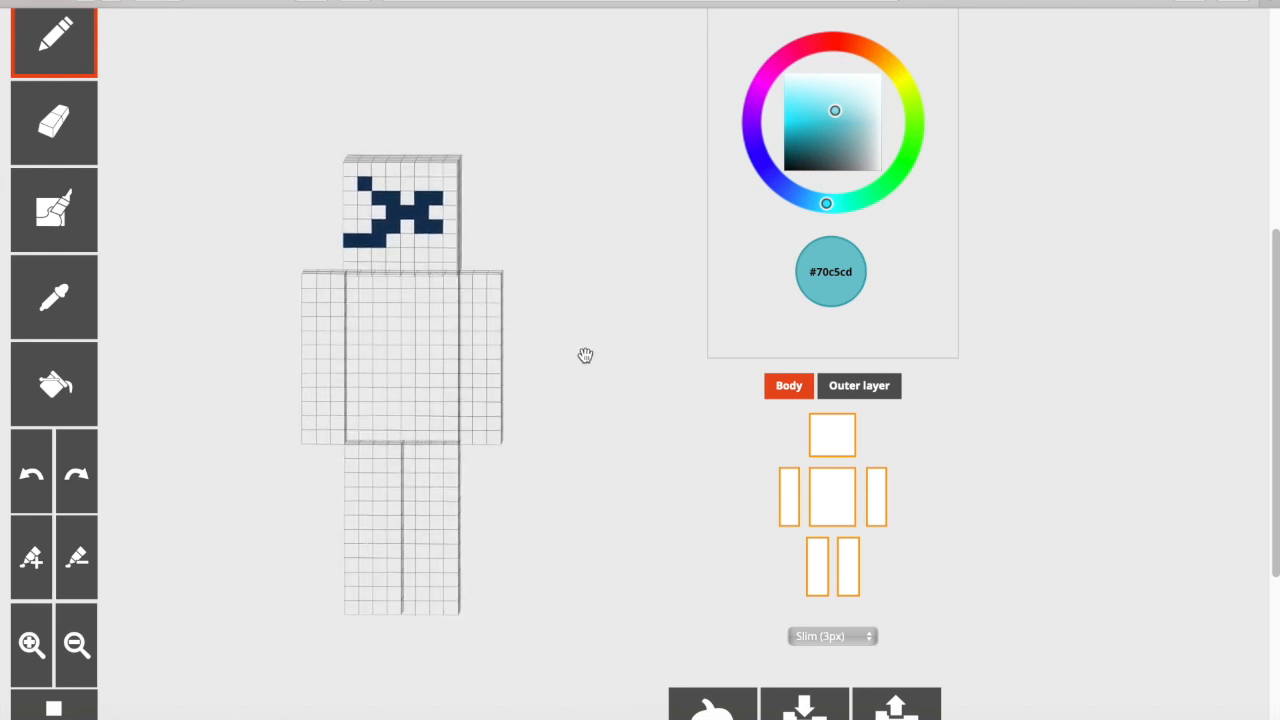
{"action": "left_click", "coordinate": [838, 386]}
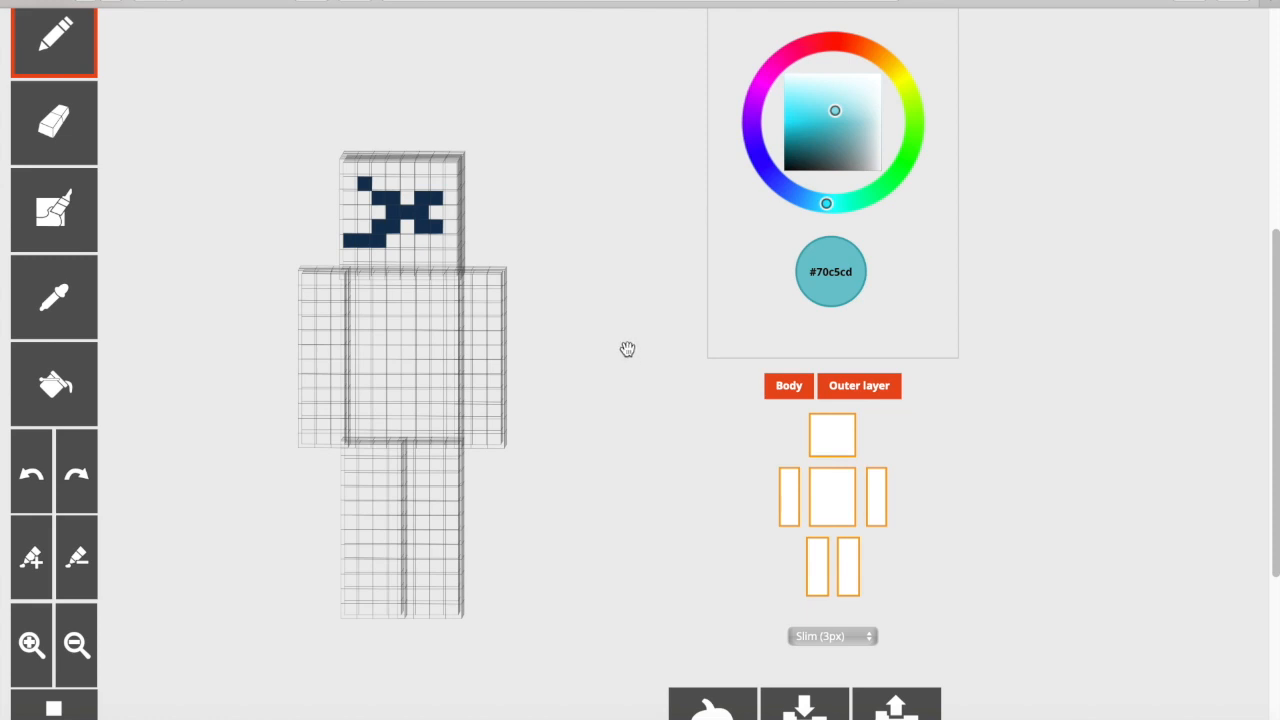
{"action": "left_click", "coordinate": [868, 395]}
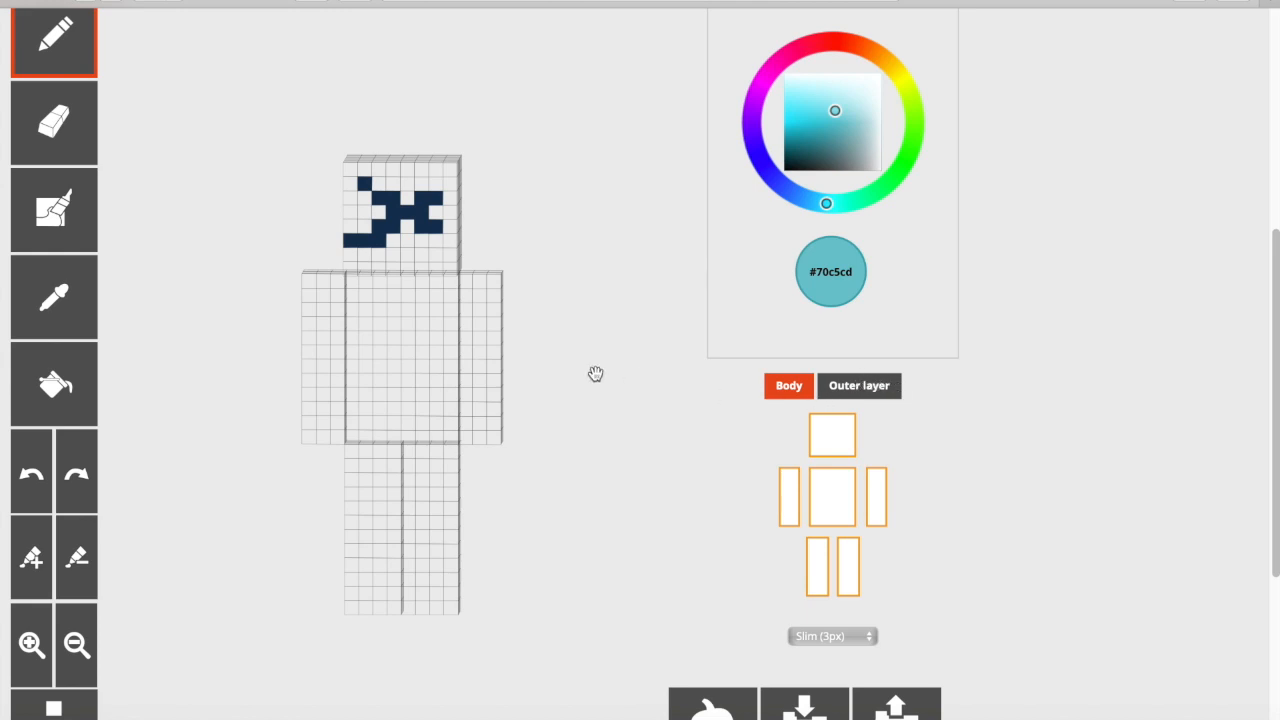
{"action": "left_click", "coordinate": [794, 392]}
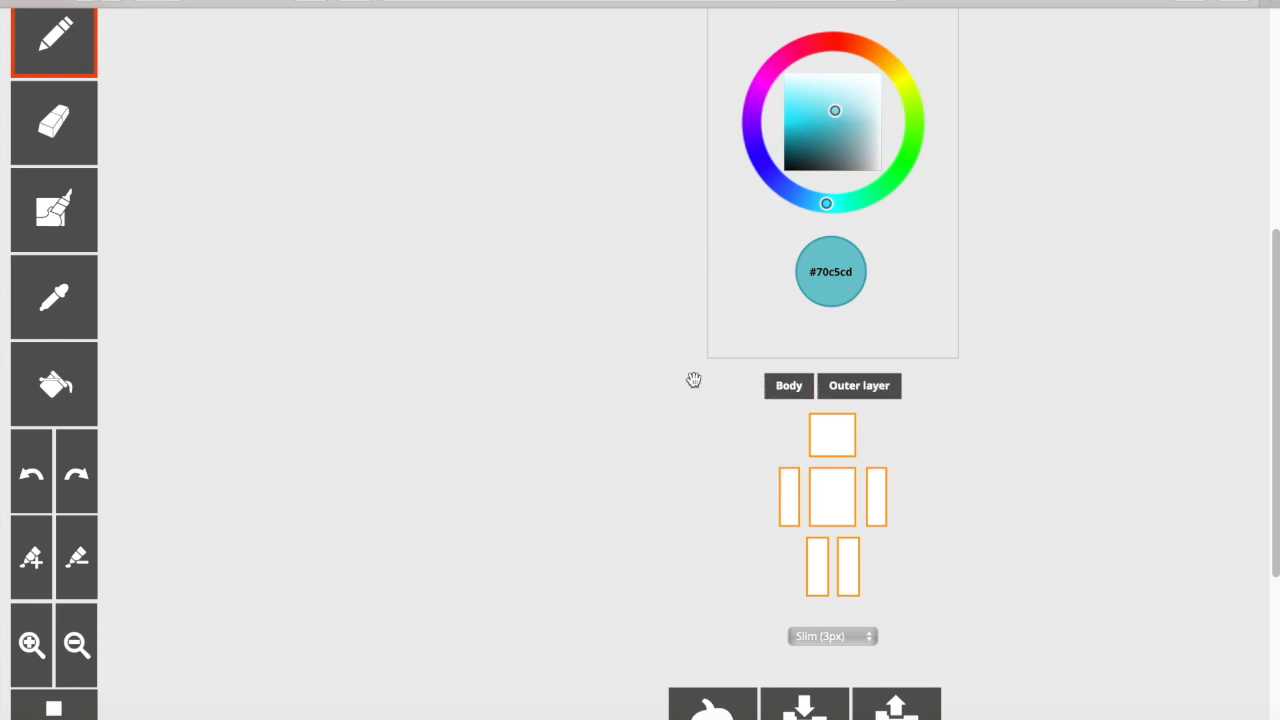
{"action": "left_click", "coordinate": [862, 387]}
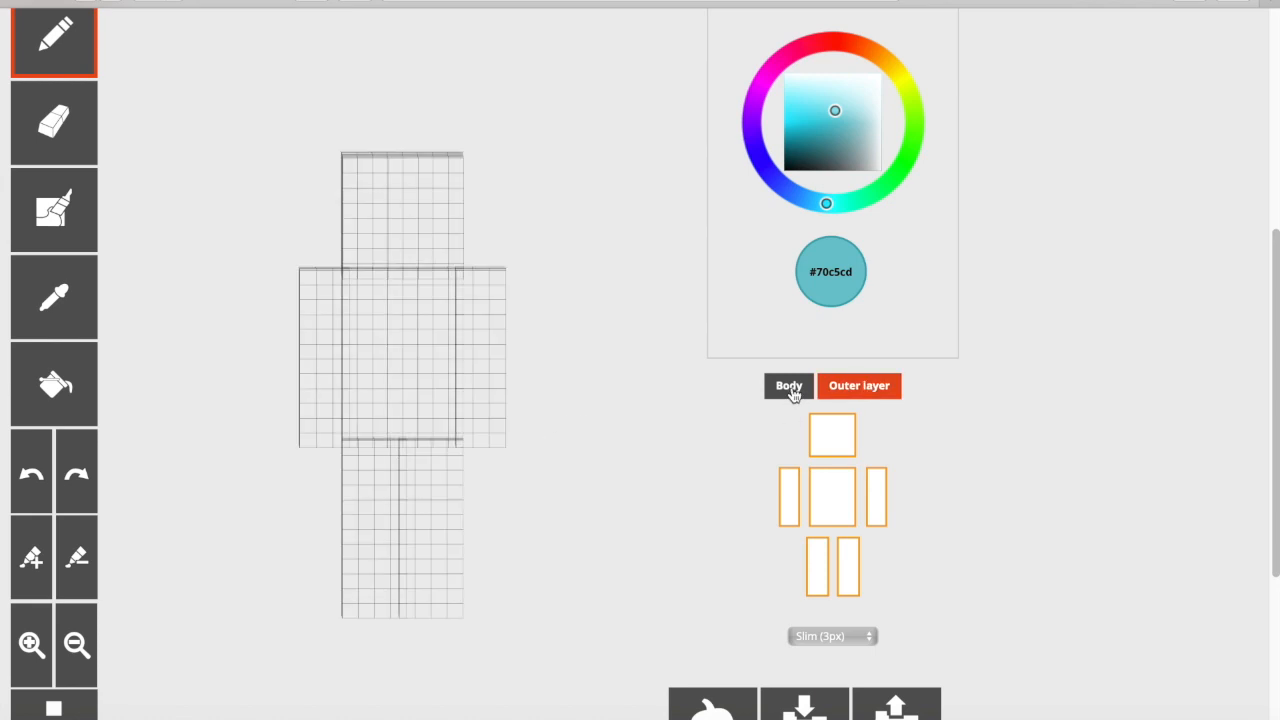
{"action": "left_click_drag", "start_coordinate": [614, 386], "coordinate": [600, 386]}
{"action": "left_click_drag", "start_coordinate": [431, 306], "coordinate": [368, 347]}
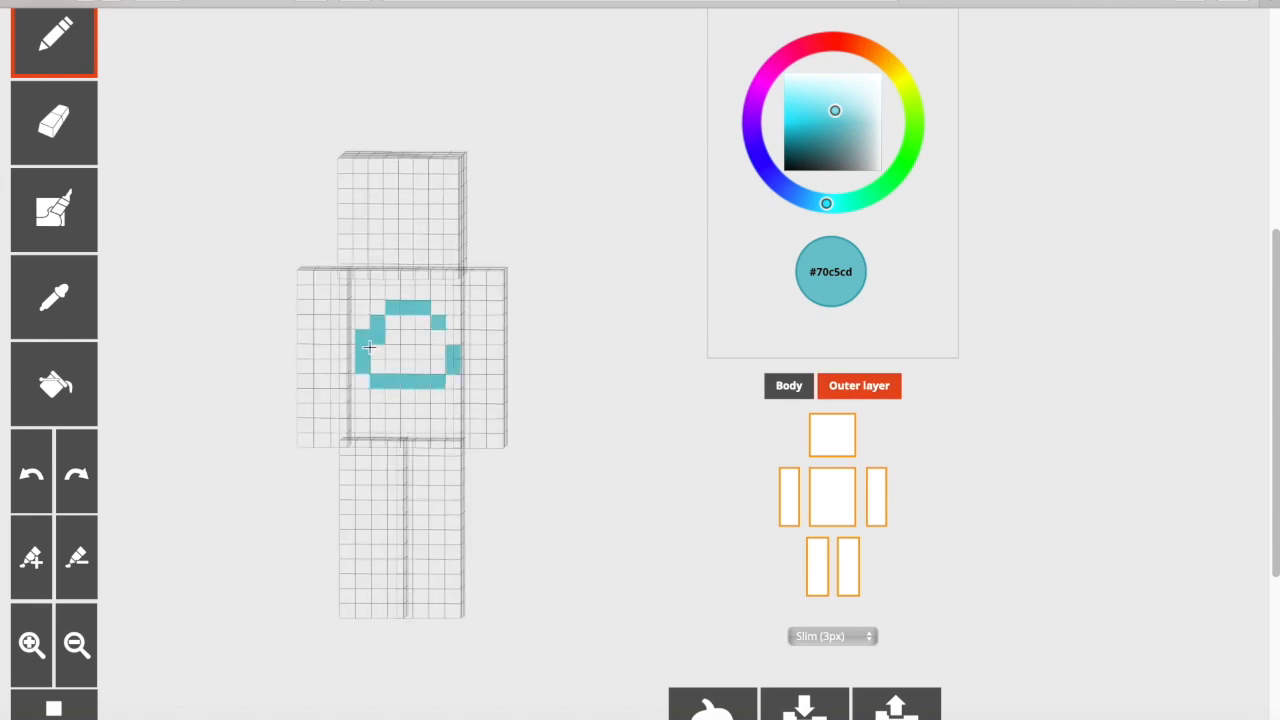
Hide the outer layer and display the body layer in its place
{"action": "left_click", "coordinate": [852, 395]}
{"action": "left_click", "coordinate": [808, 390]}
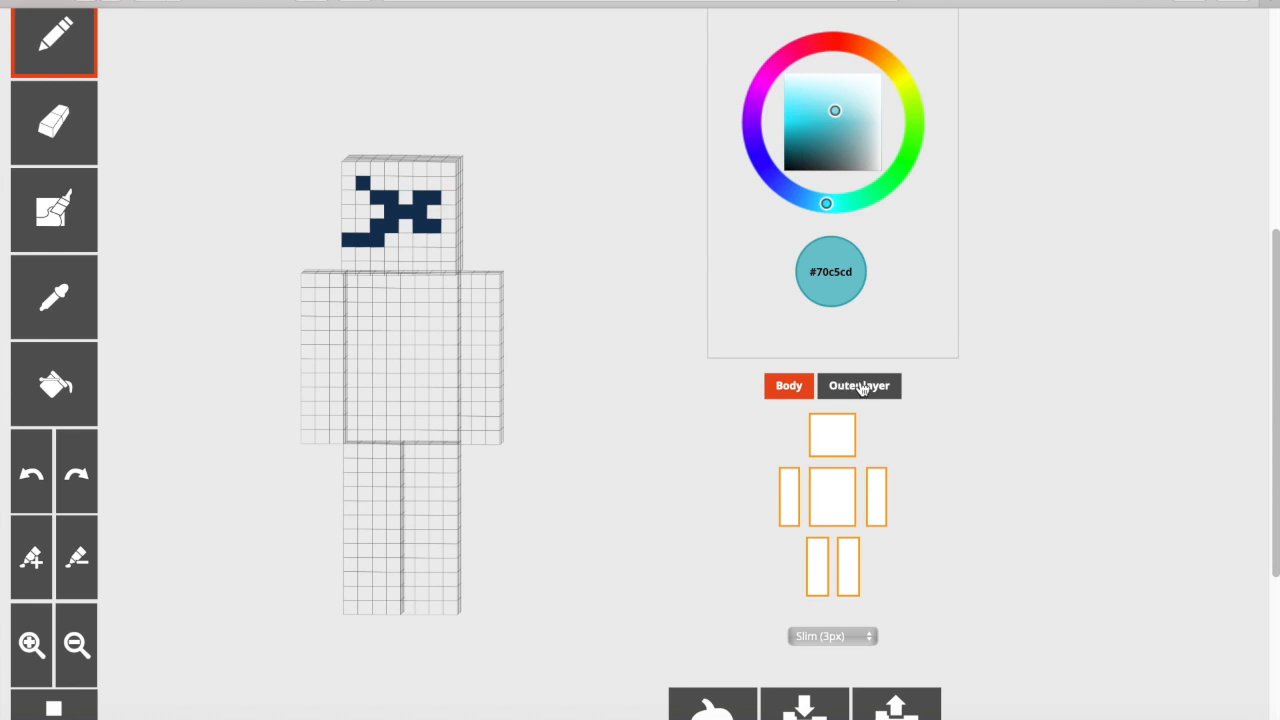
{"action": "left_click_drag", "start_coordinate": [577, 320], "coordinate": [586, 320]}
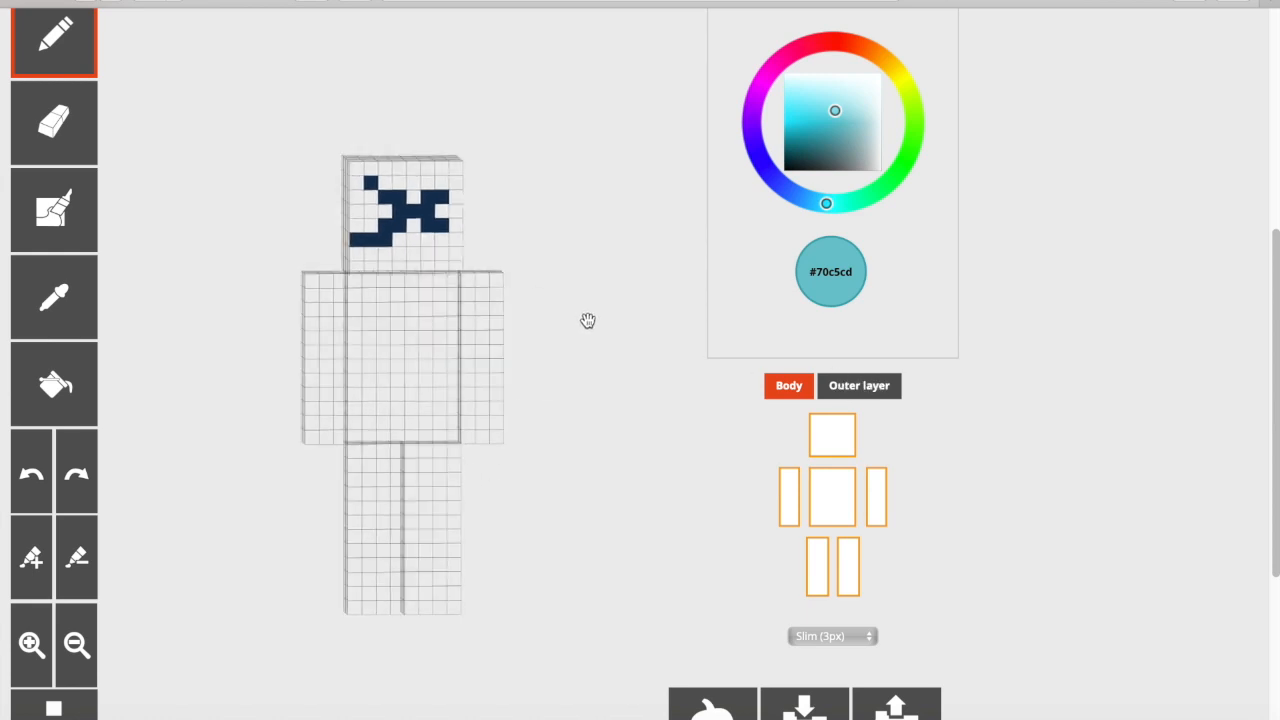
Hide both arms, the torso and both legs to isolate the head, and enlarge it
{"action": "left_click", "coordinate": [833, 441]}
{"action": "left_click", "coordinate": [830, 443]}
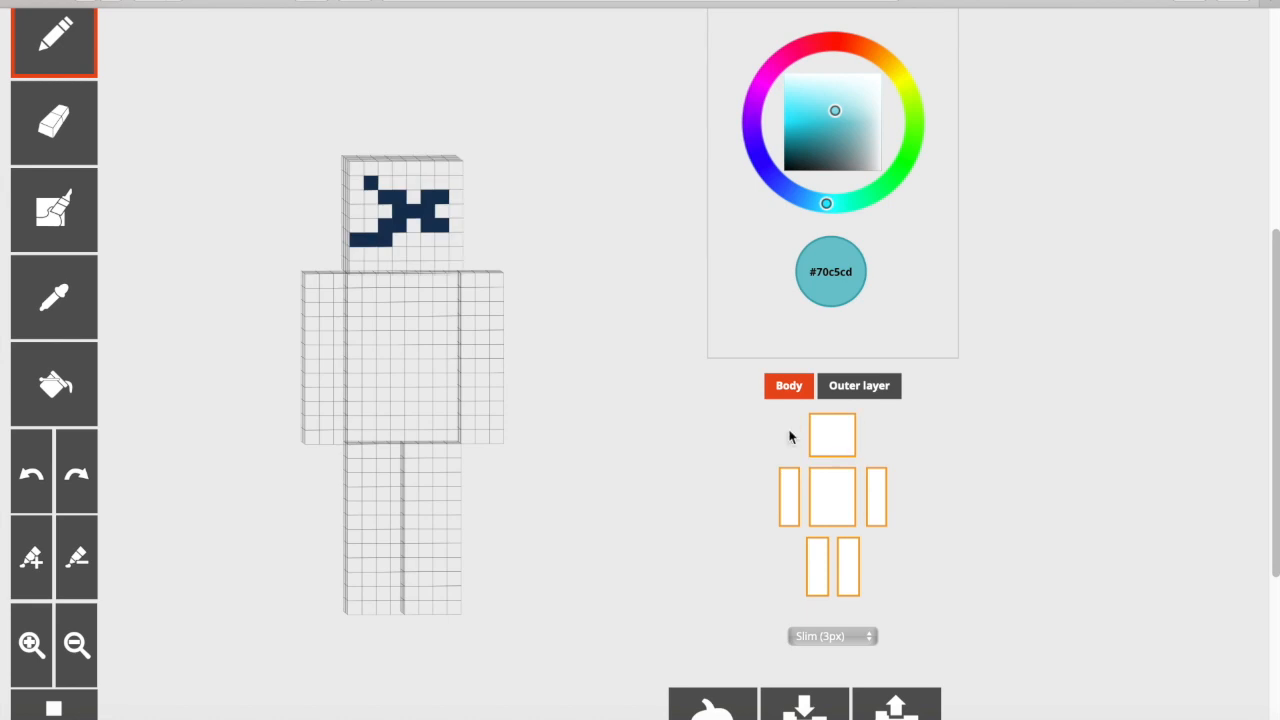
{"action": "left_click", "coordinate": [789, 500]}
{"action": "left_click", "coordinate": [832, 496]}
{"action": "left_click", "coordinate": [872, 496]}
{"action": "left_click", "coordinate": [848, 565]}
{"action": "left_click", "coordinate": [815, 568]}
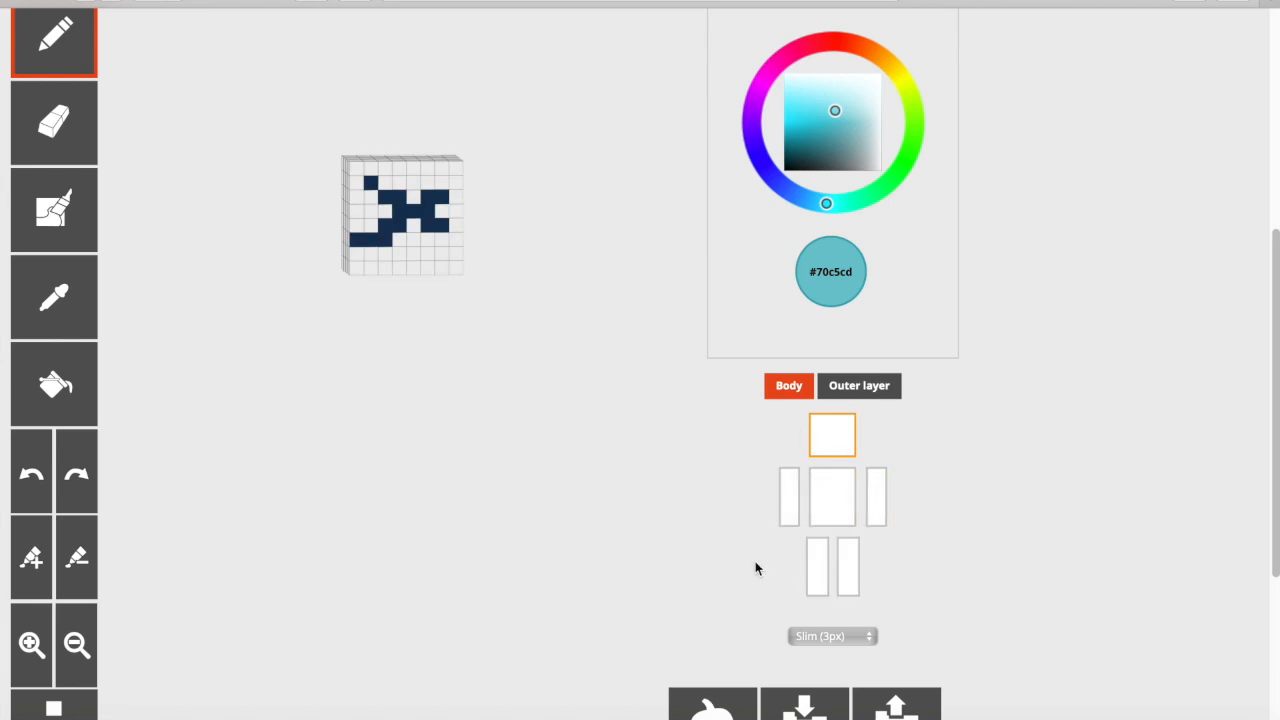
{"action": "left_click", "coordinate": [31, 645]}
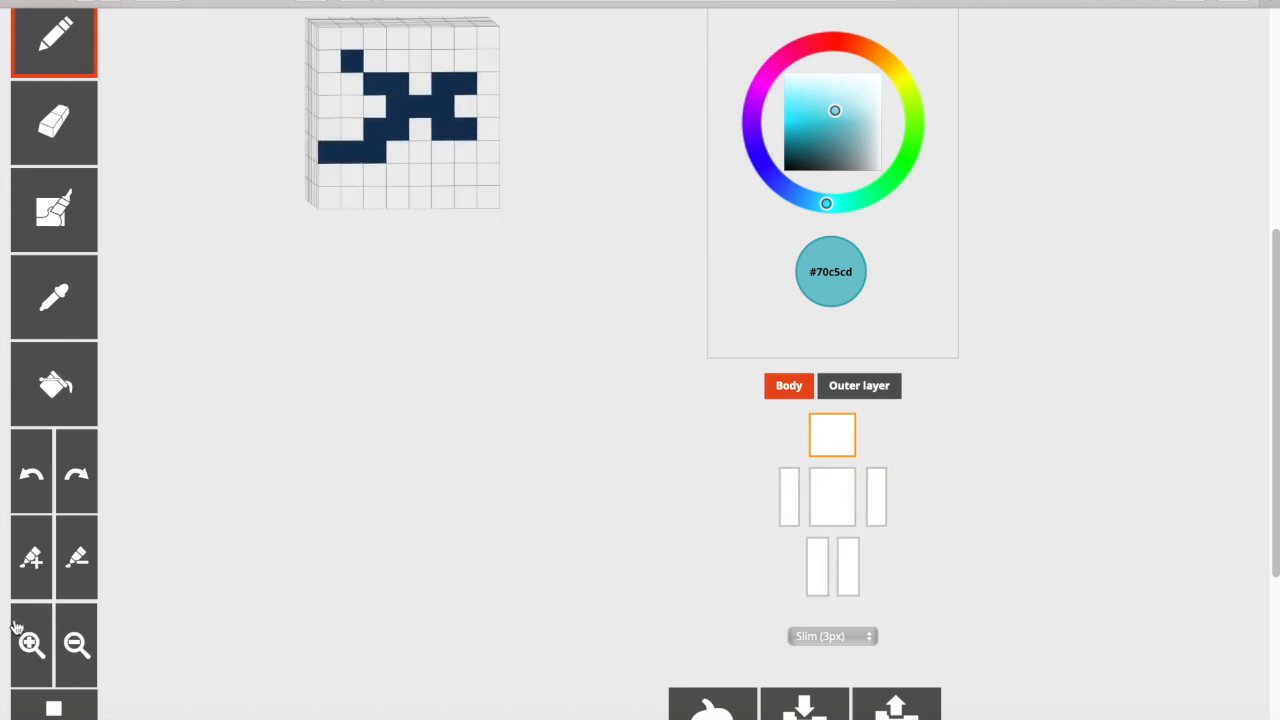
Scribble a #123456 loop over the torso and inner arms with the pencil and erase it completely
{"action": "scroll", "coordinate": [414, 286], "scroll_direction": "up", "scroll_amount": 1}
{"action": "mouse_move", "coordinate": [434, 143]}
{"action": "left_mouse_down"}
{"action": "mouse_move", "coordinate": [394, 230]}
{"action": "mouse_move", "coordinate": [500, 293]}
{"action": "mouse_move", "coordinate": [486, 323]}
{"action": "left_mouse_up"}
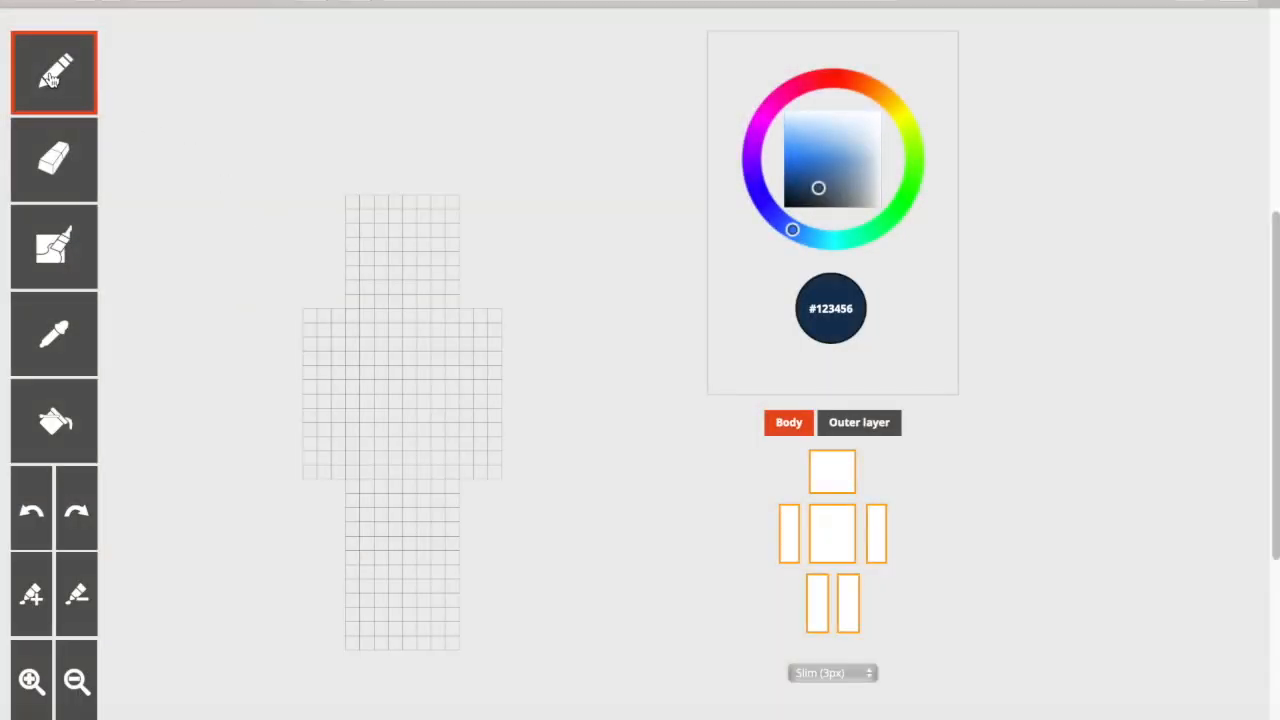
{"action": "mouse_move", "coordinate": [429, 385]}
{"action": "left_mouse_down"}
{"action": "mouse_move", "coordinate": [392, 356]}
{"action": "mouse_move", "coordinate": [434, 343]}
{"action": "mouse_move", "coordinate": [424, 394]}
{"action": "left_mouse_up"}
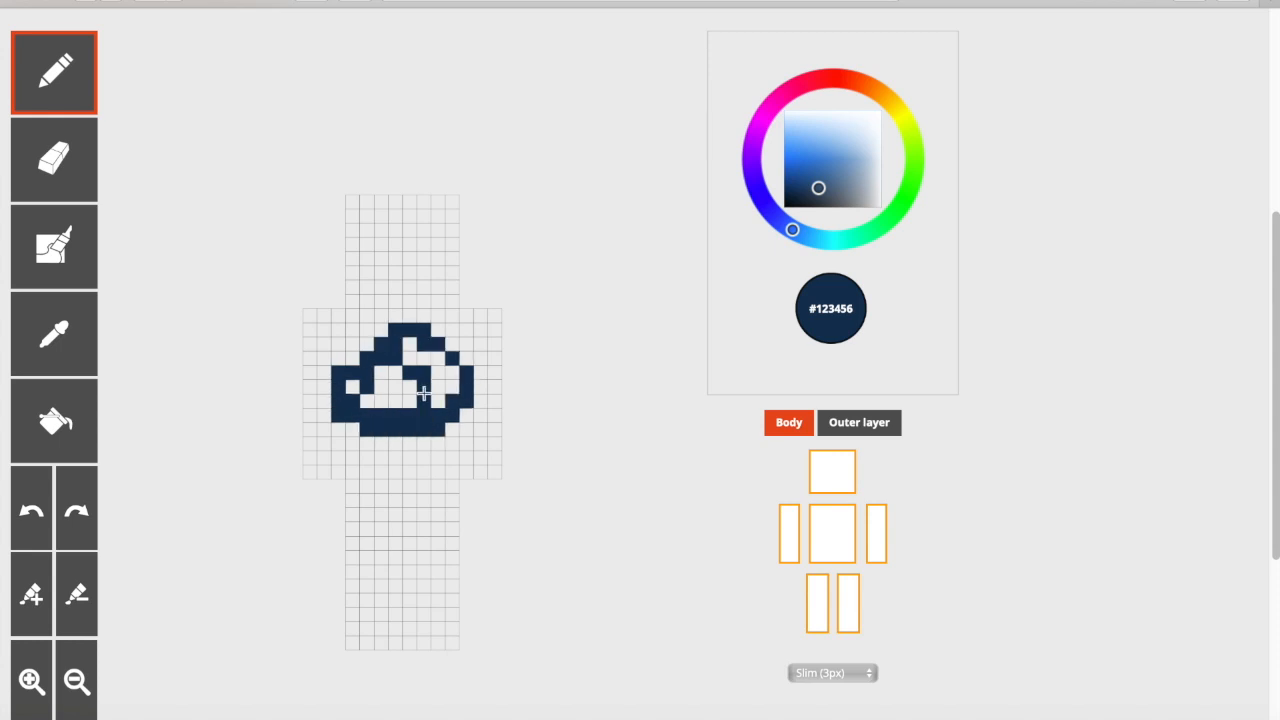
{"action": "left_click", "coordinate": [70, 188]}
{"action": "mouse_move", "coordinate": [385, 340]}
{"action": "left_mouse_down"}
{"action": "mouse_move", "coordinate": [367, 388]}
{"action": "mouse_move", "coordinate": [420, 428]}
{"action": "mouse_move", "coordinate": [392, 362]}
{"action": "mouse_move", "coordinate": [379, 375]}
{"action": "mouse_move", "coordinate": [420, 371]}
{"action": "mouse_move", "coordinate": [428, 449]}
{"action": "mouse_move", "coordinate": [483, 380]}
{"action": "mouse_move", "coordinate": [408, 443]}
{"action": "left_mouse_up"}
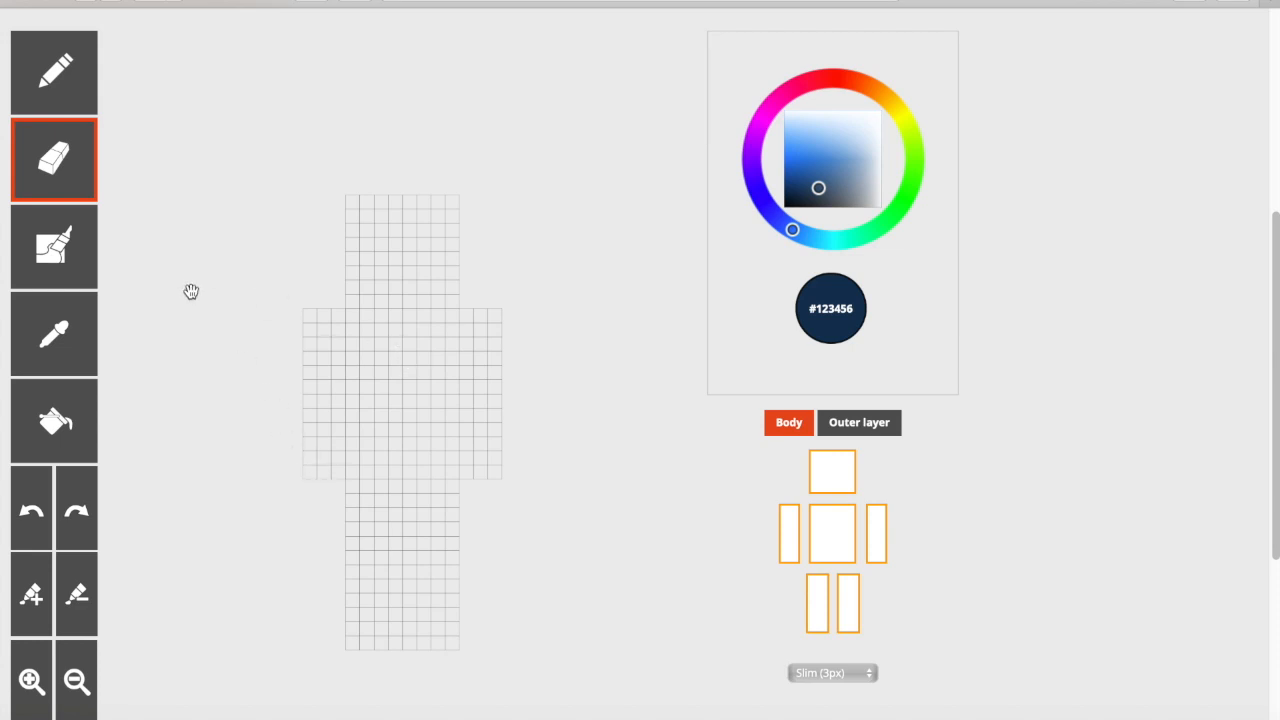
Paint a mottled dark blue patch over the upper chest and lower head with the varied-tone brush in #123456
{"action": "left_click", "coordinate": [50, 241]}
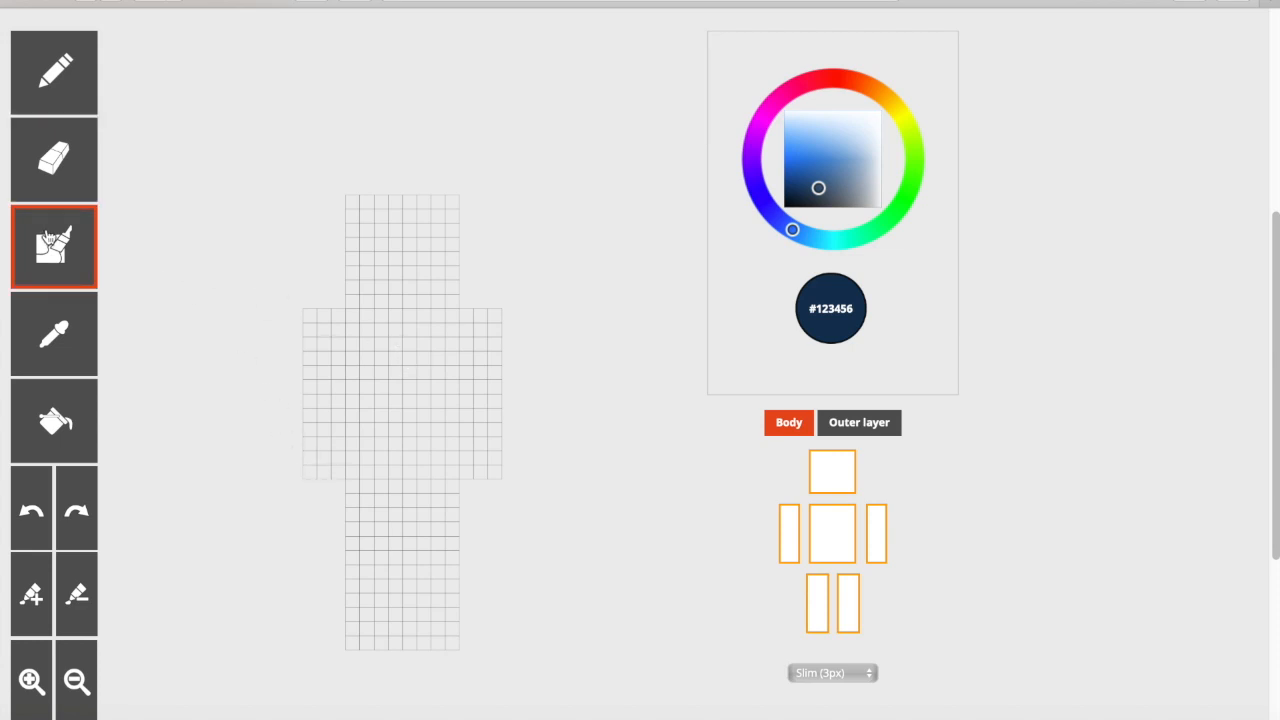
{"action": "mouse_move", "coordinate": [378, 350]}
{"action": "left_mouse_down"}
{"action": "mouse_move", "coordinate": [359, 307]}
{"action": "mouse_move", "coordinate": [403, 296]}
{"action": "left_mouse_up"}
{"action": "mouse_move", "coordinate": [406, 346]}
{"action": "left_mouse_down"}
{"action": "mouse_move", "coordinate": [375, 362]}
{"action": "mouse_move", "coordinate": [366, 320]}
{"action": "mouse_move", "coordinate": [391, 306]}
{"action": "left_mouse_up"}
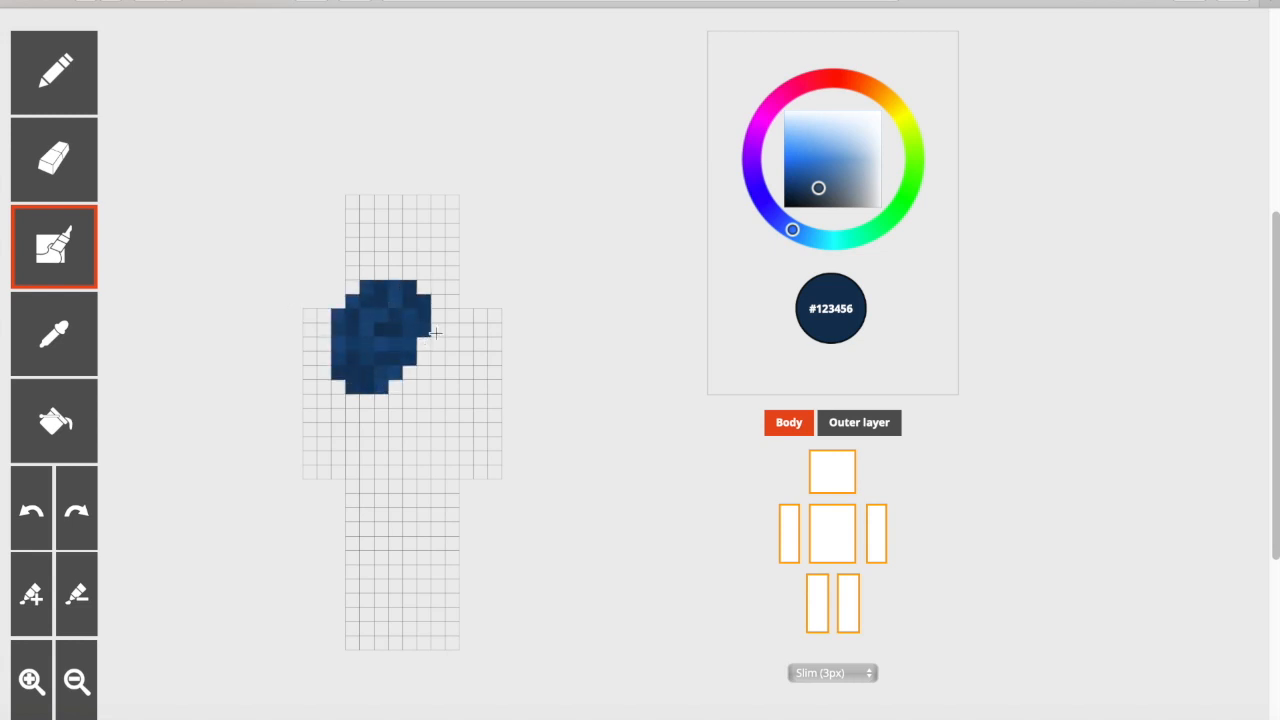
Choose the lighter blue #5f82a5 and pencil a solid patch over the front of the unpainted outer arm beside the bare chest area
{"action": "left_click", "coordinate": [66, 346]}
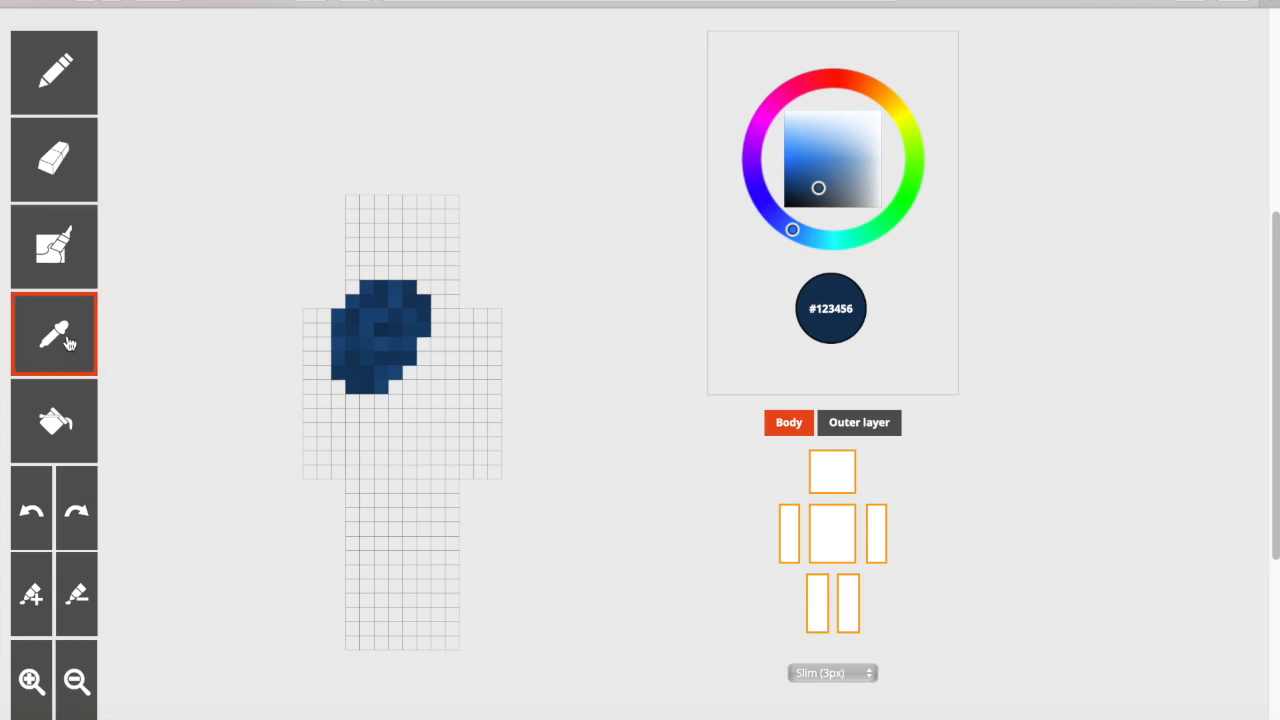
{"action": "left_click", "coordinate": [854, 158]}
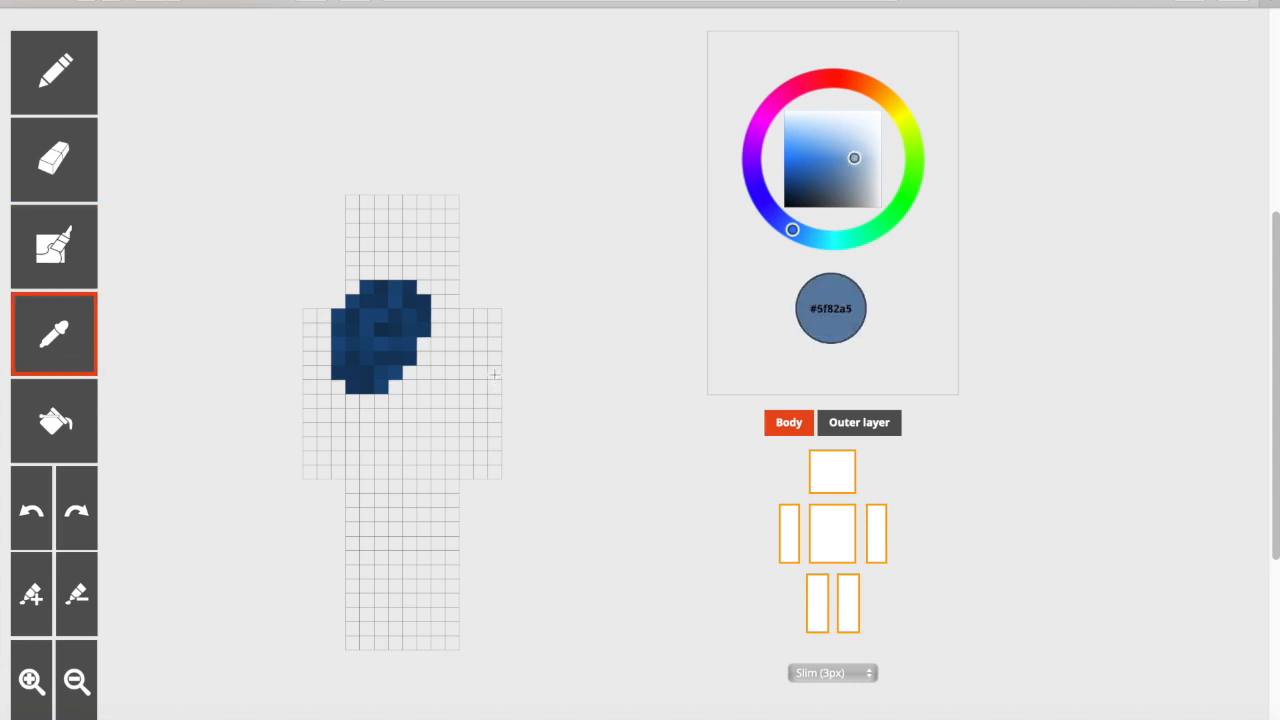
{"action": "left_click_drag", "start_coordinate": [491, 340], "coordinate": [277, 277]}
{"action": "left_click", "coordinate": [76, 110]}
{"action": "mouse_move", "coordinate": [493, 378]}
{"action": "left_mouse_down"}
{"action": "mouse_move", "coordinate": [482, 435]}
{"action": "mouse_move", "coordinate": [469, 417]}
{"action": "left_mouse_up"}
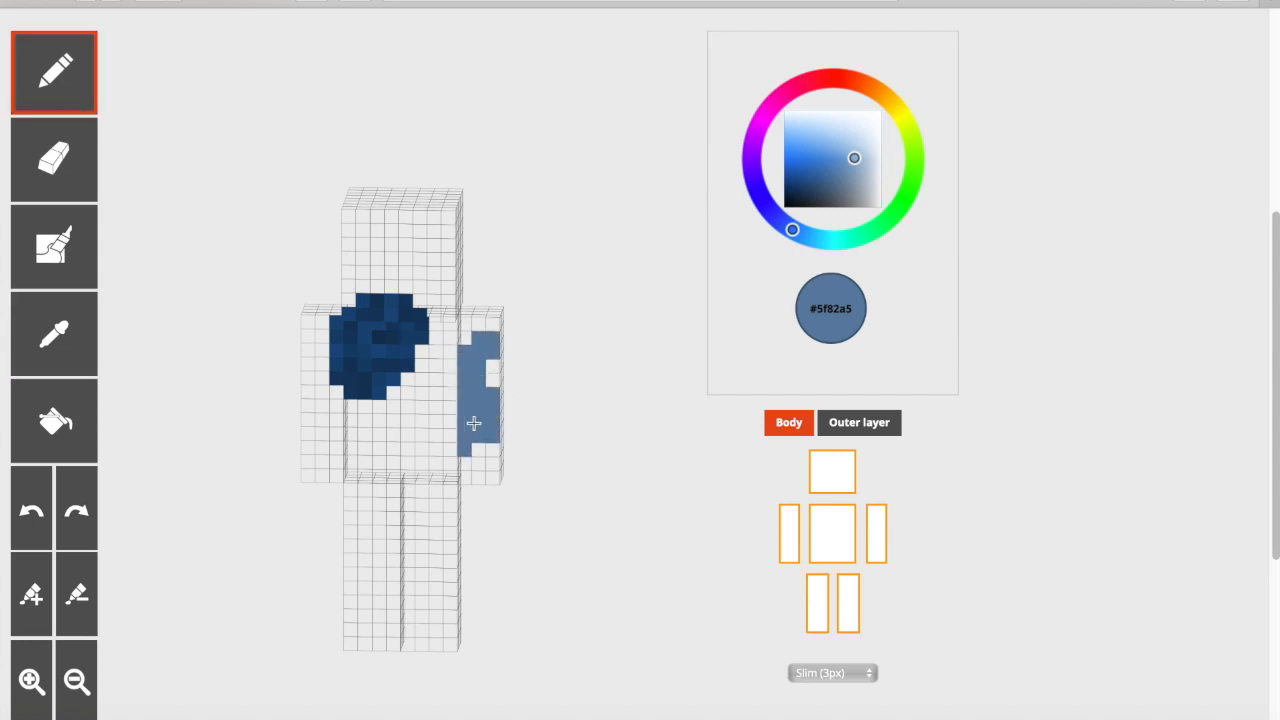
Choose the dark green #17591f and scribble an irregular patch over the front of both upper legs with the pencil
{"action": "left_click", "coordinate": [830, 240]}
{"action": "mouse_move", "coordinate": [817, 184]}
{"action": "left_mouse_down"}
{"action": "mouse_move", "coordinate": [808, 174]}
{"action": "mouse_move", "coordinate": [824, 186]}
{"action": "left_mouse_up"}
{"action": "left_click", "coordinate": [918, 213]}
{"action": "mouse_move", "coordinate": [391, 510]}
{"action": "left_mouse_down"}
{"action": "mouse_move", "coordinate": [436, 566]}
{"action": "mouse_move", "coordinate": [351, 549]}
{"action": "left_mouse_up"}
{"action": "left_click_drag", "start_coordinate": [510, 383], "coordinate": [569, 383]}
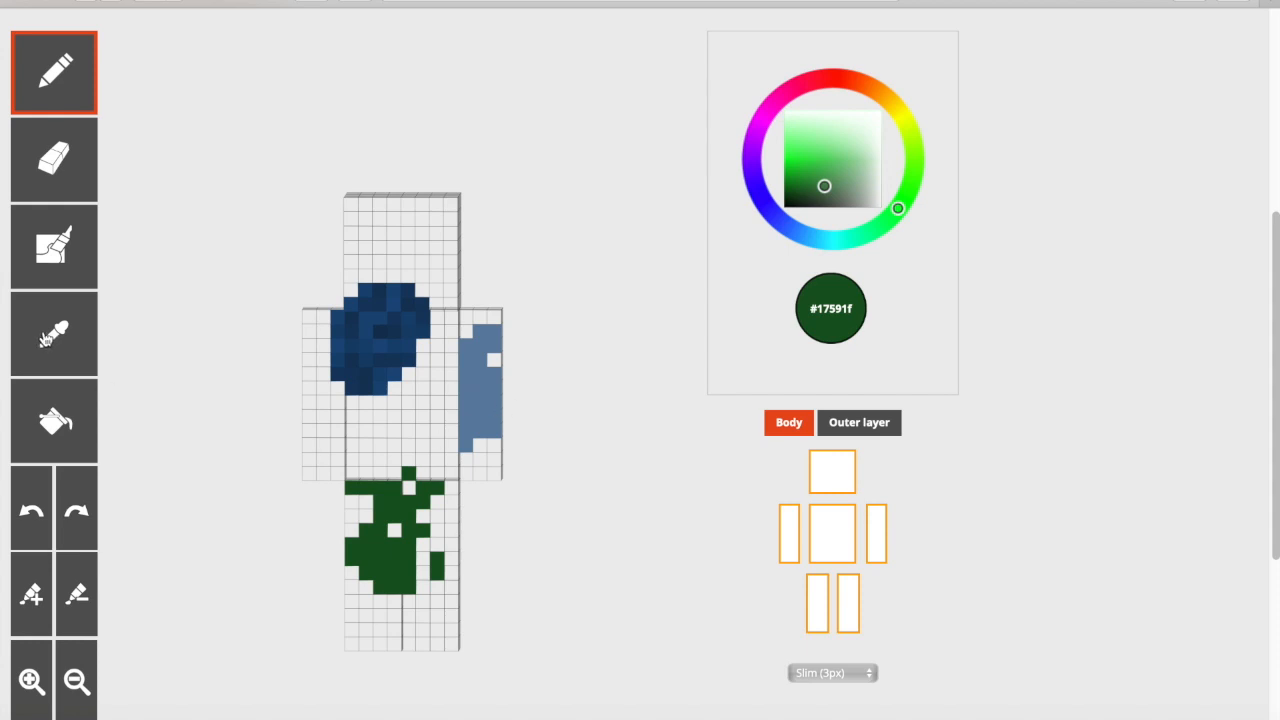
Sample the light blue #5f82a5 from the painted arm and fill the whole front of the head with it
{"action": "left_click", "coordinate": [52, 338]}
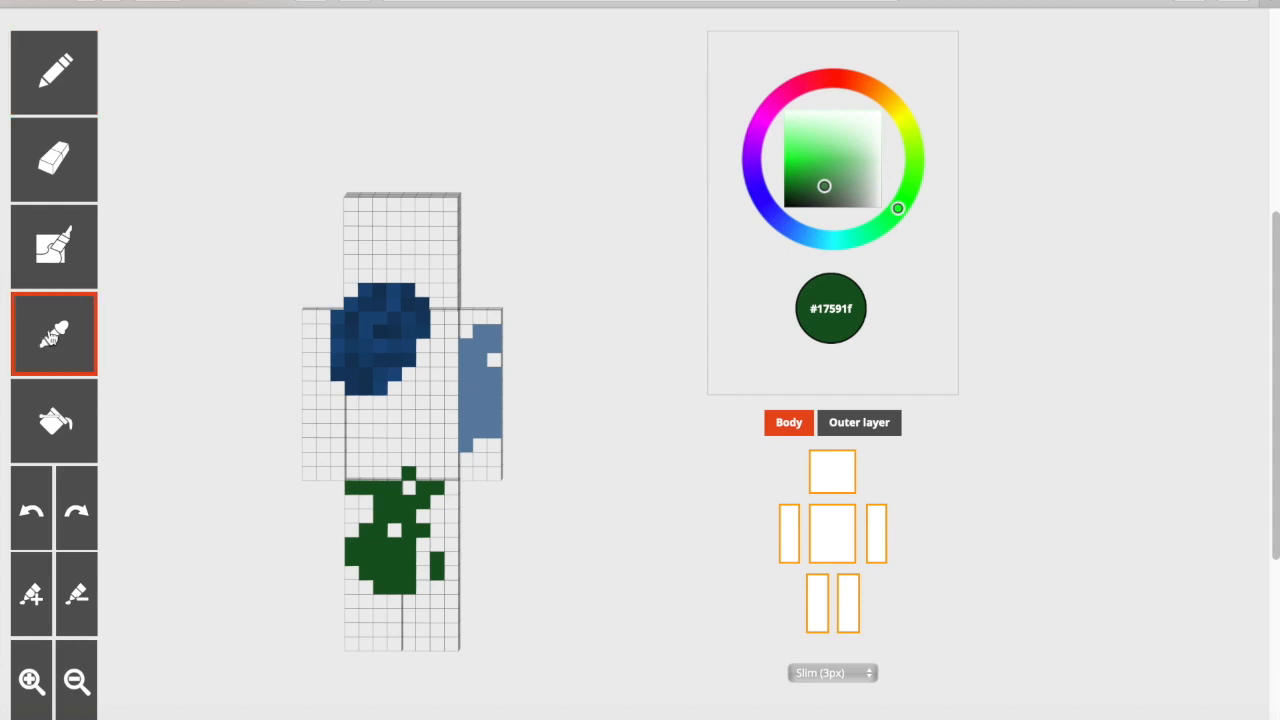
{"action": "left_click", "coordinate": [482, 383]}
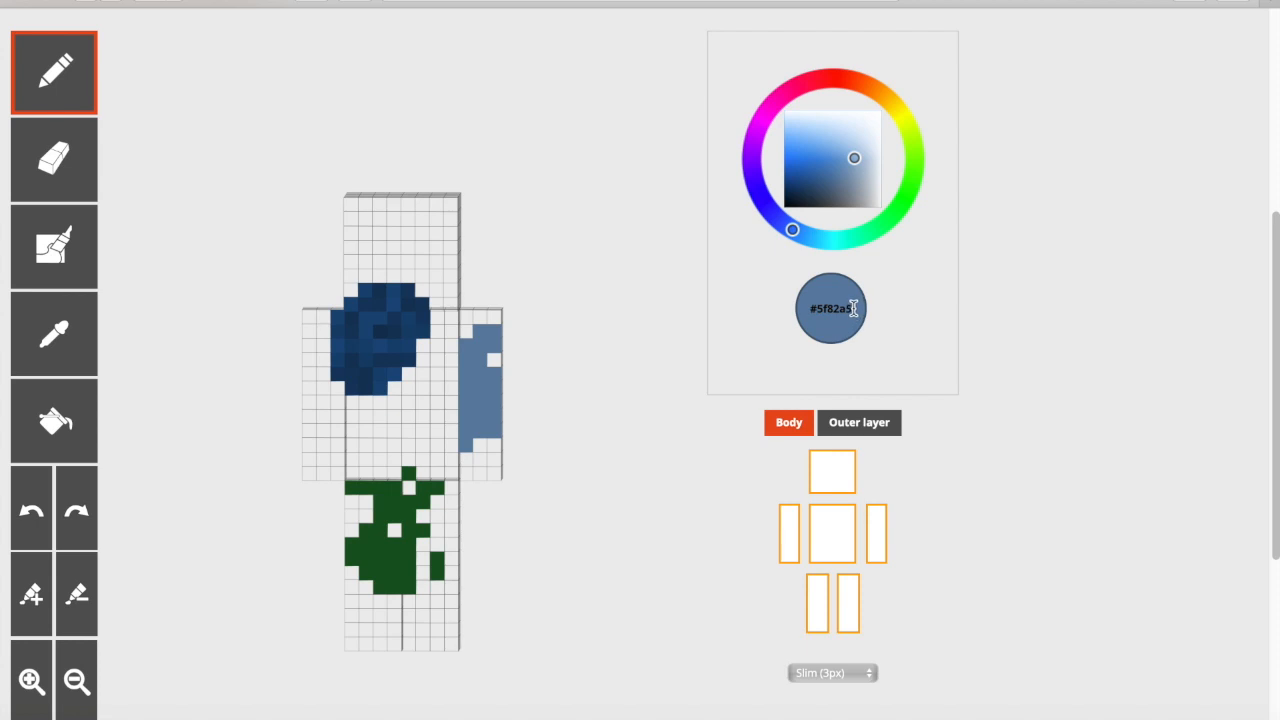
{"action": "left_click_drag", "start_coordinate": [850, 310], "coordinate": [801, 312]}
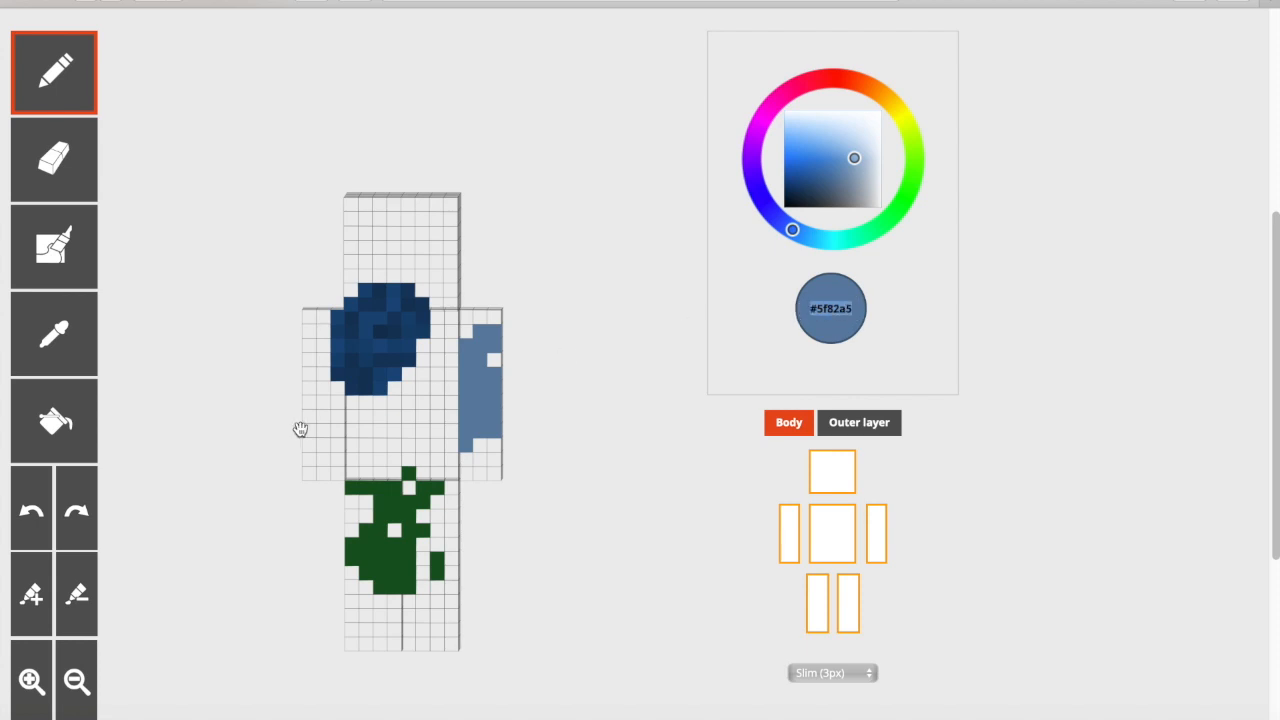
{"action": "left_click", "coordinate": [30, 428]}
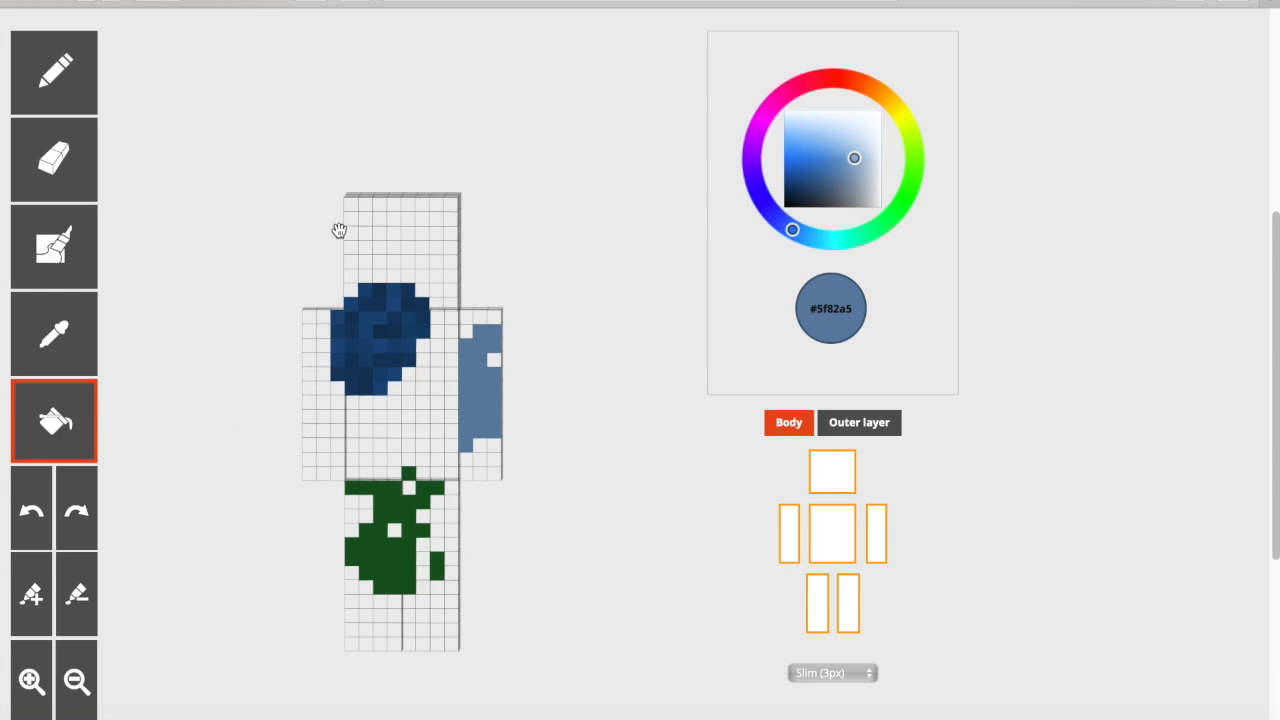
{"action": "left_click", "coordinate": [388, 255]}
{"action": "mouse_move", "coordinate": [248, 268]}
{"action": "left_mouse_down"}
{"action": "mouse_move", "coordinate": [271, 266]}
{"action": "mouse_move", "coordinate": [263, 274]}
{"action": "left_mouse_up"}
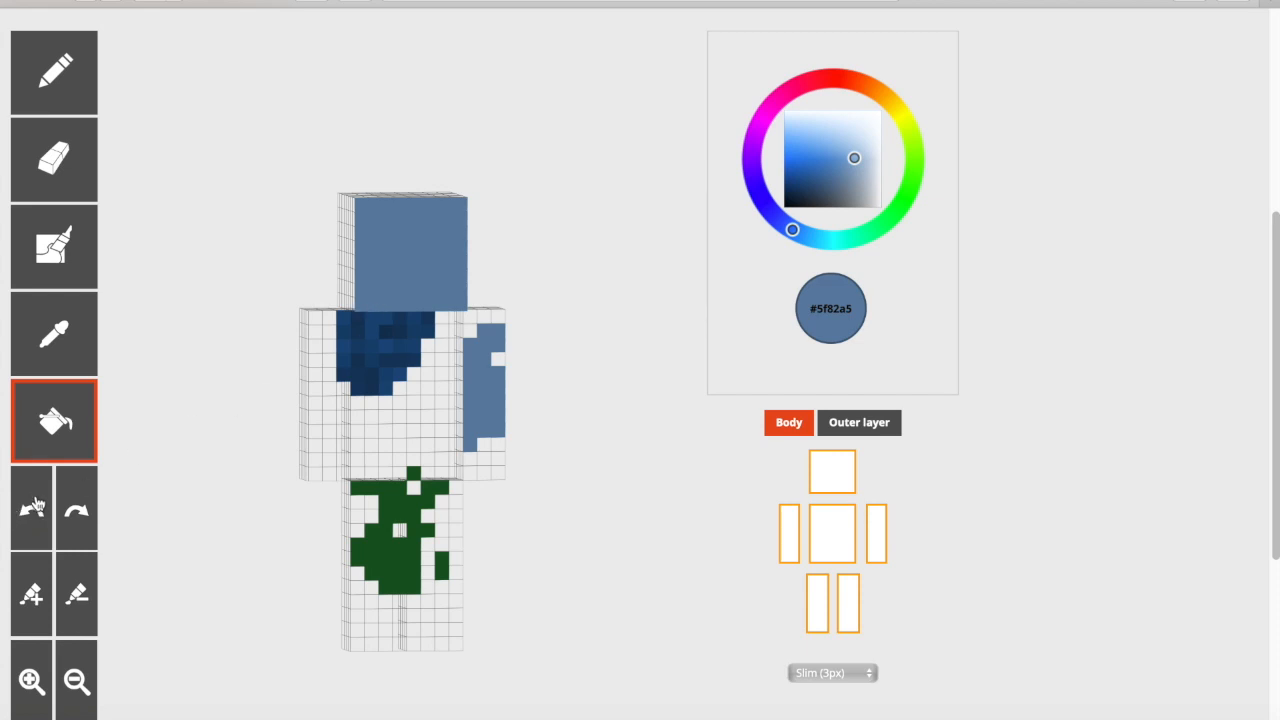
Undo the head fill and the last few green pencil strokes on the legs
{"action": "left_click", "coordinate": [33, 507]}
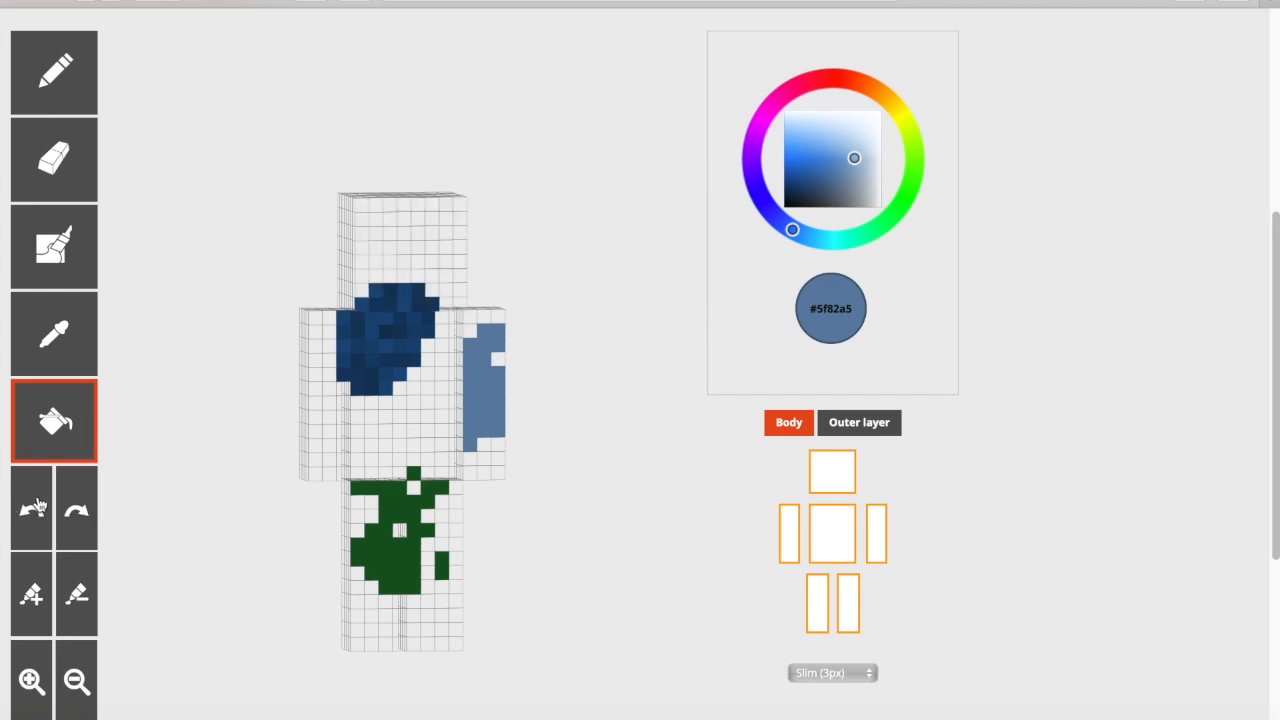
{"action": "left_click", "coordinate": [33, 507]}
{"action": "left_click", "coordinate": [33, 507]}
{"action": "left_click", "coordinate": [33, 507]}
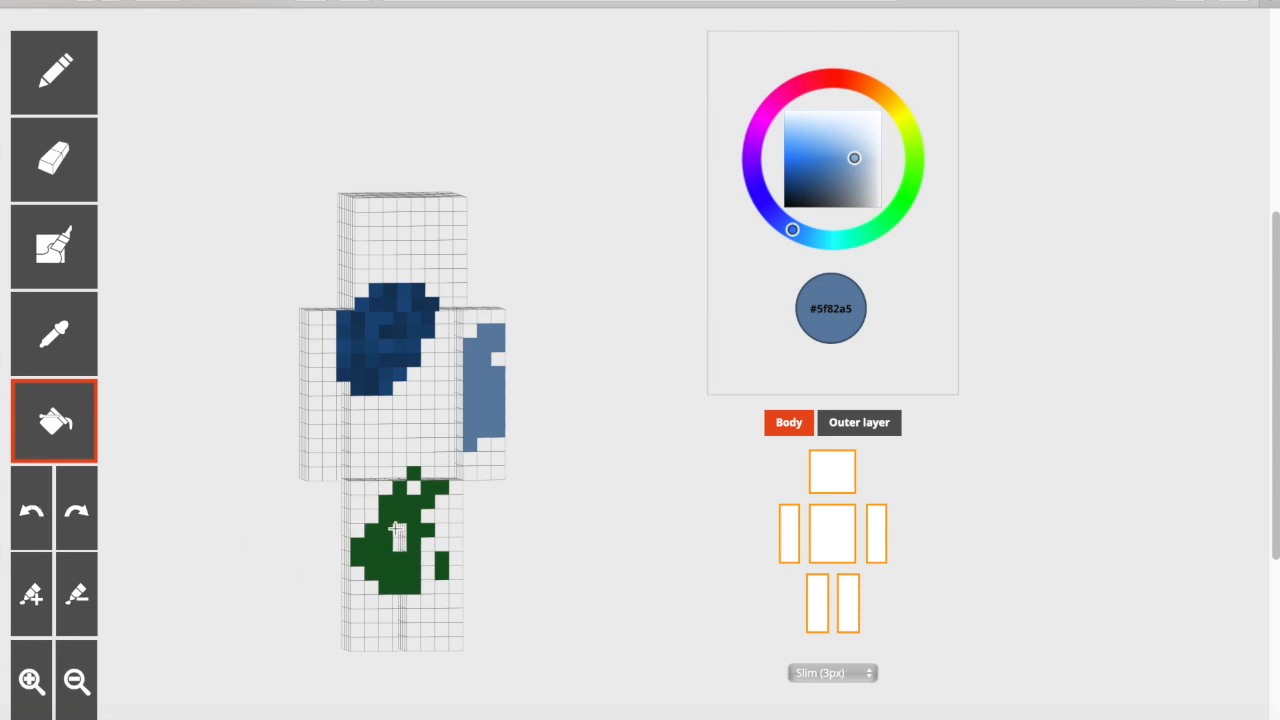
{"action": "left_click", "coordinate": [33, 507]}
{"action": "left_click", "coordinate": [33, 507]}
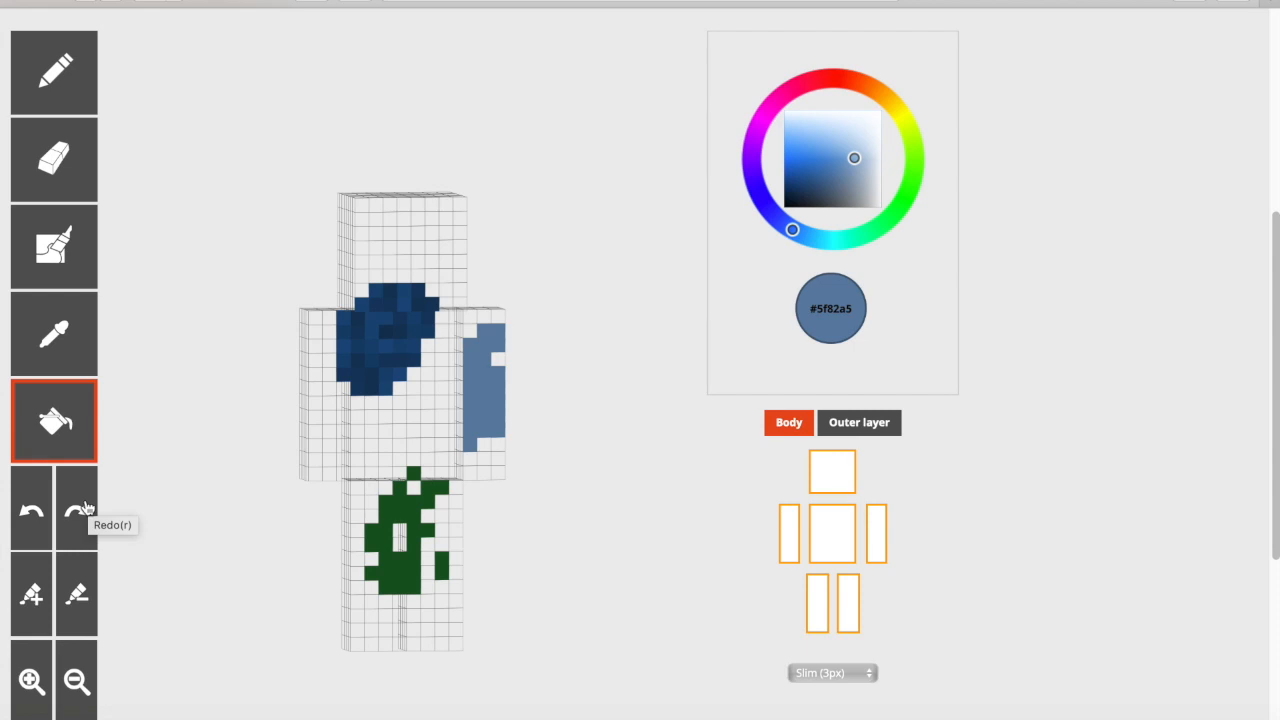
Redo the undone green strokes on the legs and the blue fill on the head
{"action": "left_click", "coordinate": [83, 509]}
{"action": "left_click", "coordinate": [83, 509]}
{"action": "left_click", "coordinate": [83, 509]}
{"action": "left_click", "coordinate": [83, 509]}
{"action": "left_click", "coordinate": [83, 509]}
{"action": "left_click", "coordinate": [83, 509]}
{"action": "left_click", "coordinate": [83, 509]}
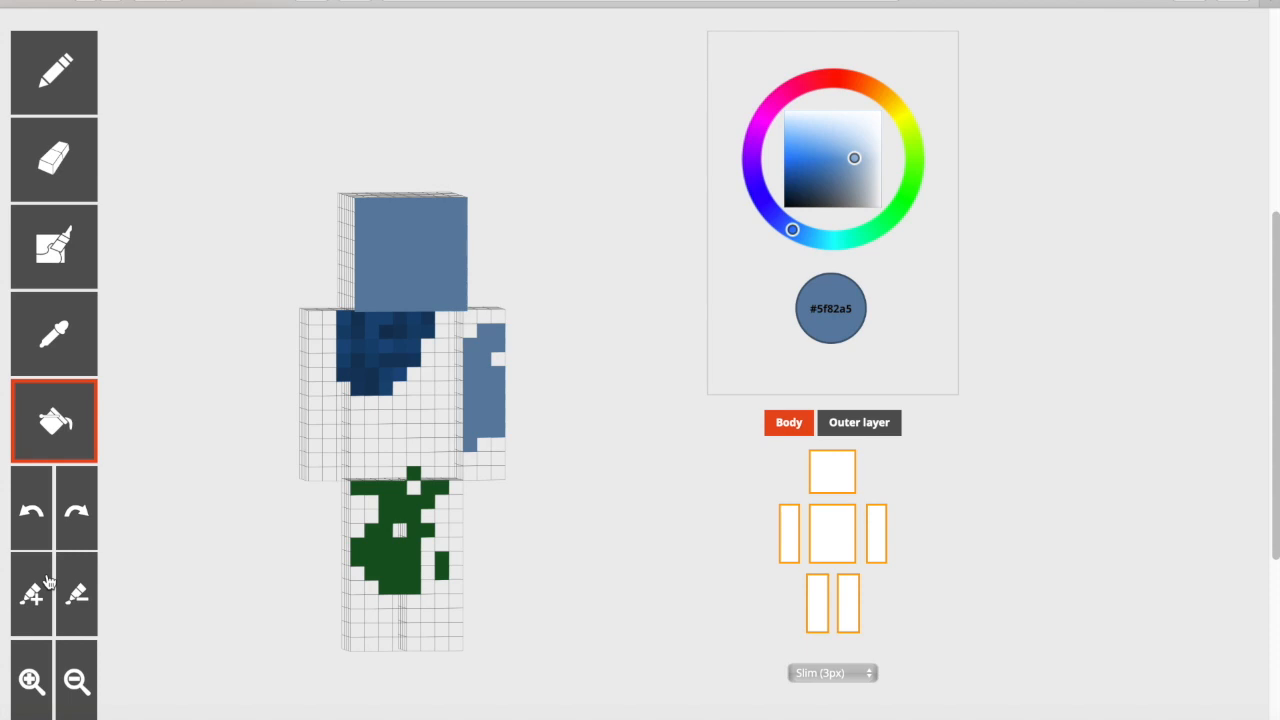
Shade part of the blue arm with the pencil in #547596 and a further darkened tone, undoing a trial fill there
{"action": "left_click_drag", "start_coordinate": [859, 316], "coordinate": [790, 316]}
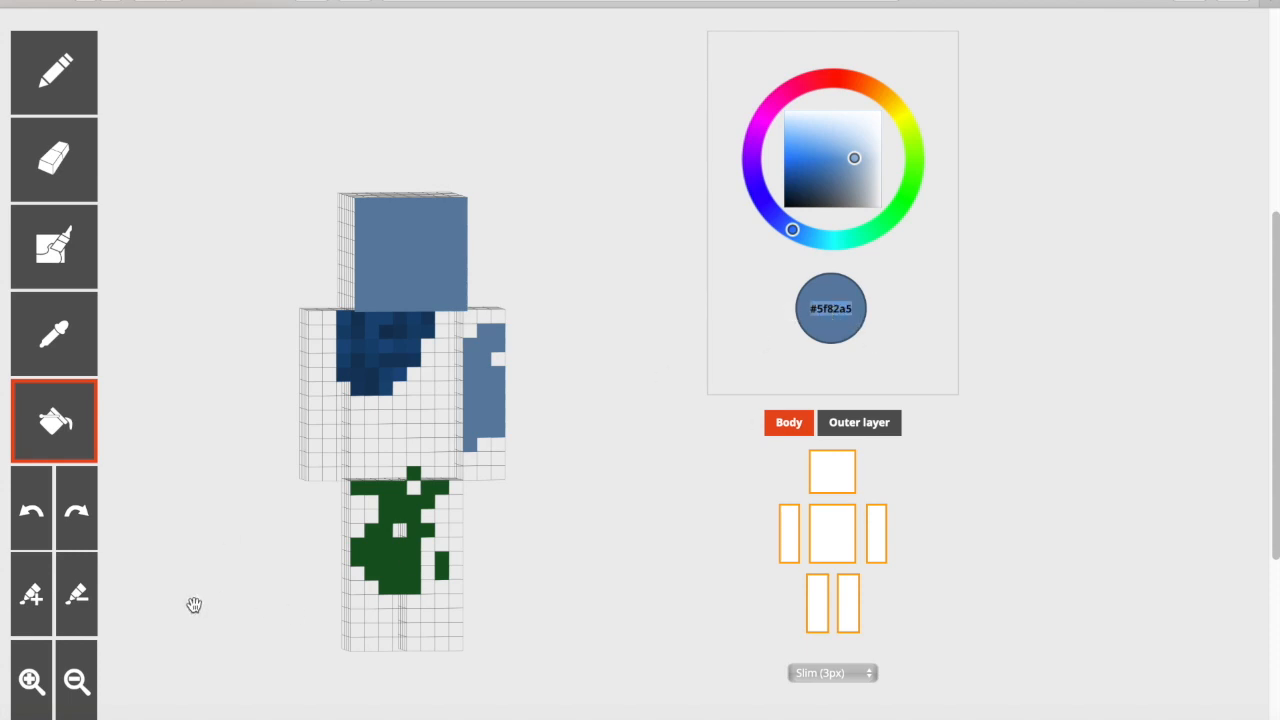
{"action": "left_click", "coordinate": [32, 600]}
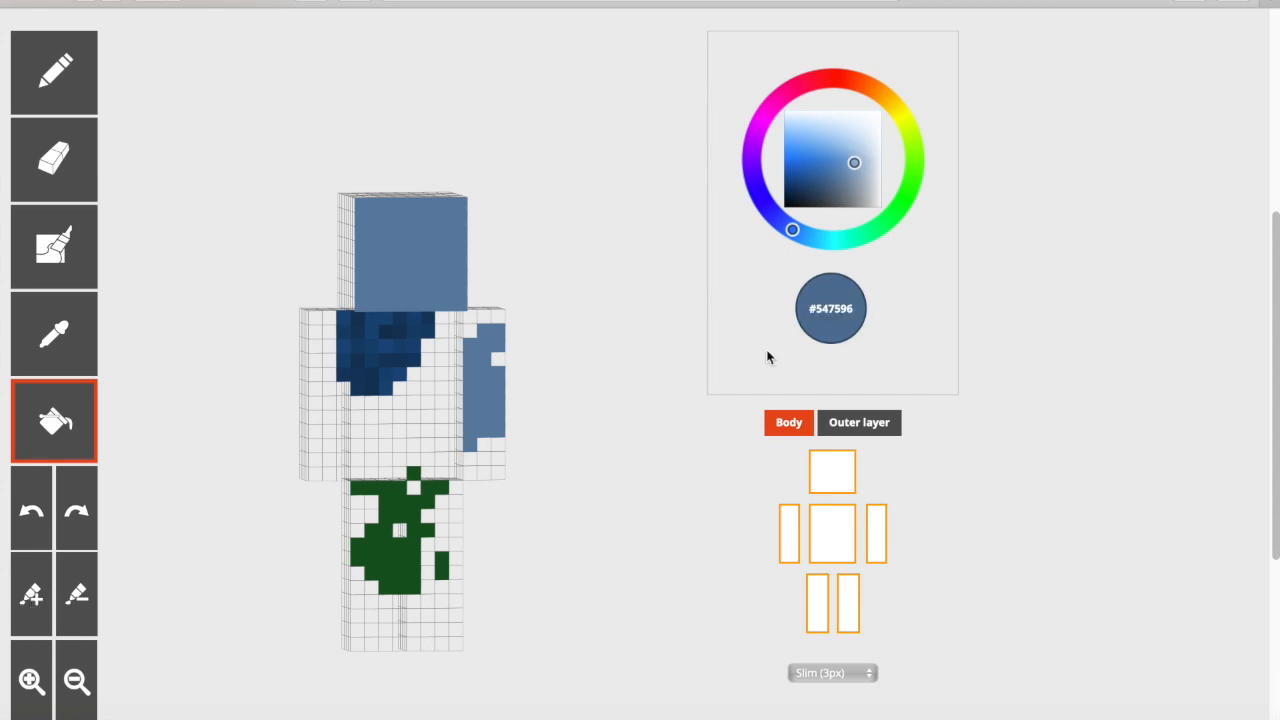
{"action": "left_click", "coordinate": [488, 387]}
{"action": "left_click", "coordinate": [29, 496]}
{"action": "left_click", "coordinate": [57, 88]}
{"action": "mouse_move", "coordinate": [473, 396]}
{"action": "left_mouse_down"}
{"action": "mouse_move", "coordinate": [484, 401]}
{"action": "mouse_move", "coordinate": [470, 416]}
{"action": "left_mouse_up"}
{"action": "left_click", "coordinate": [32, 585]}
Sample #5f82a5 from the arm, lighten it to #6f8fae and pencil highlights across the upper part of the arm patch
{"action": "left_click", "coordinate": [70, 350]}
{"action": "left_click", "coordinate": [477, 356]}
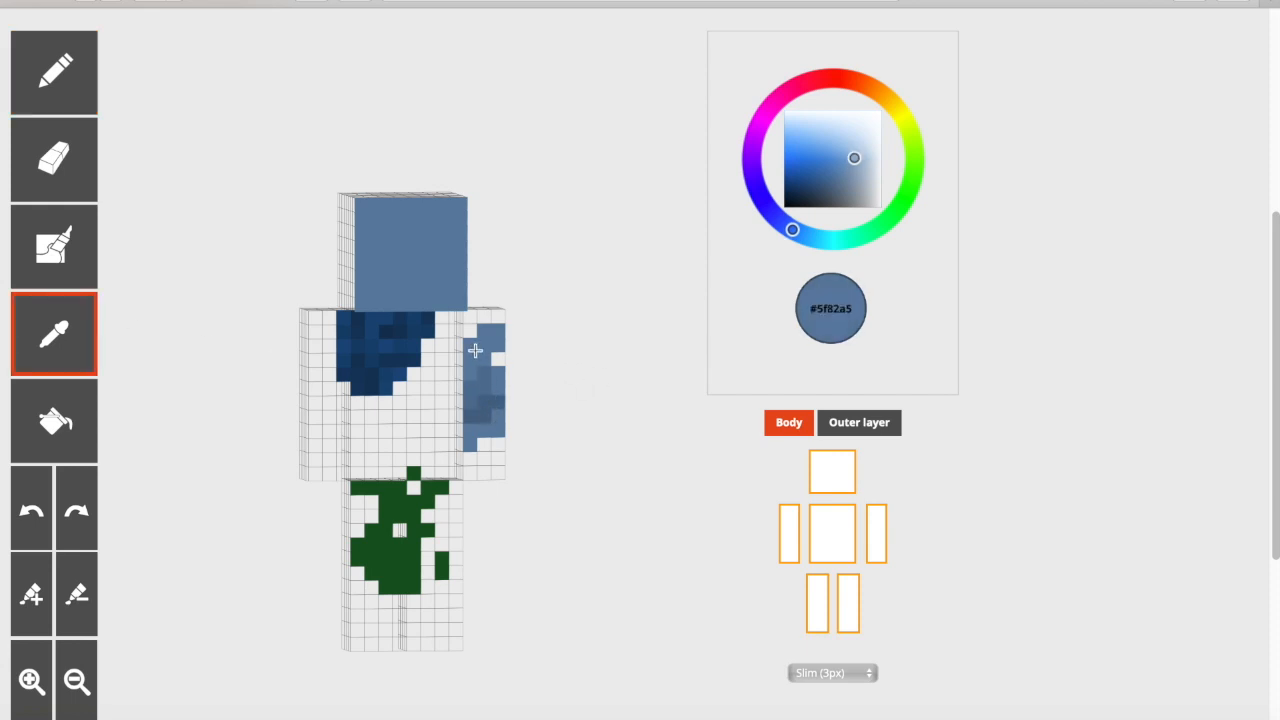
{"action": "left_click", "coordinate": [78, 598]}
{"action": "left_click_drag", "start_coordinate": [481, 343], "coordinate": [455, 345]}
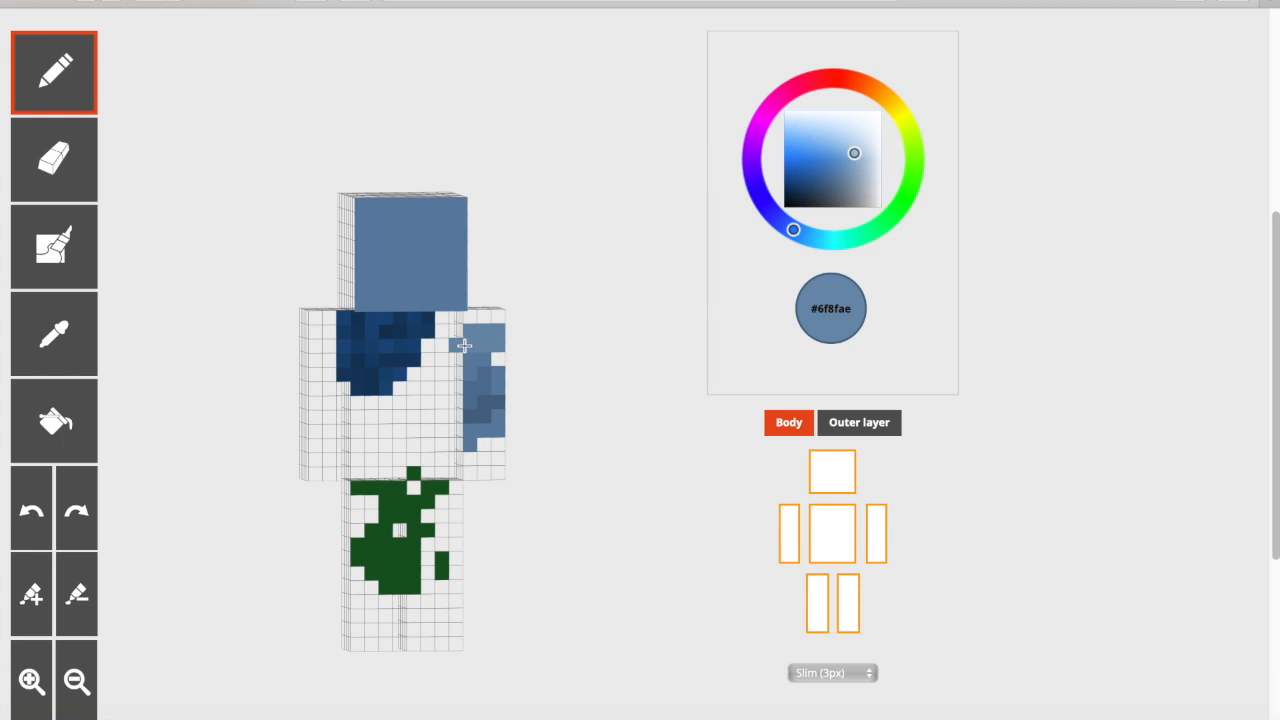
Enlarge the model view, return it to its previous size and turn the model to face the front
{"action": "left_click", "coordinate": [30, 680]}
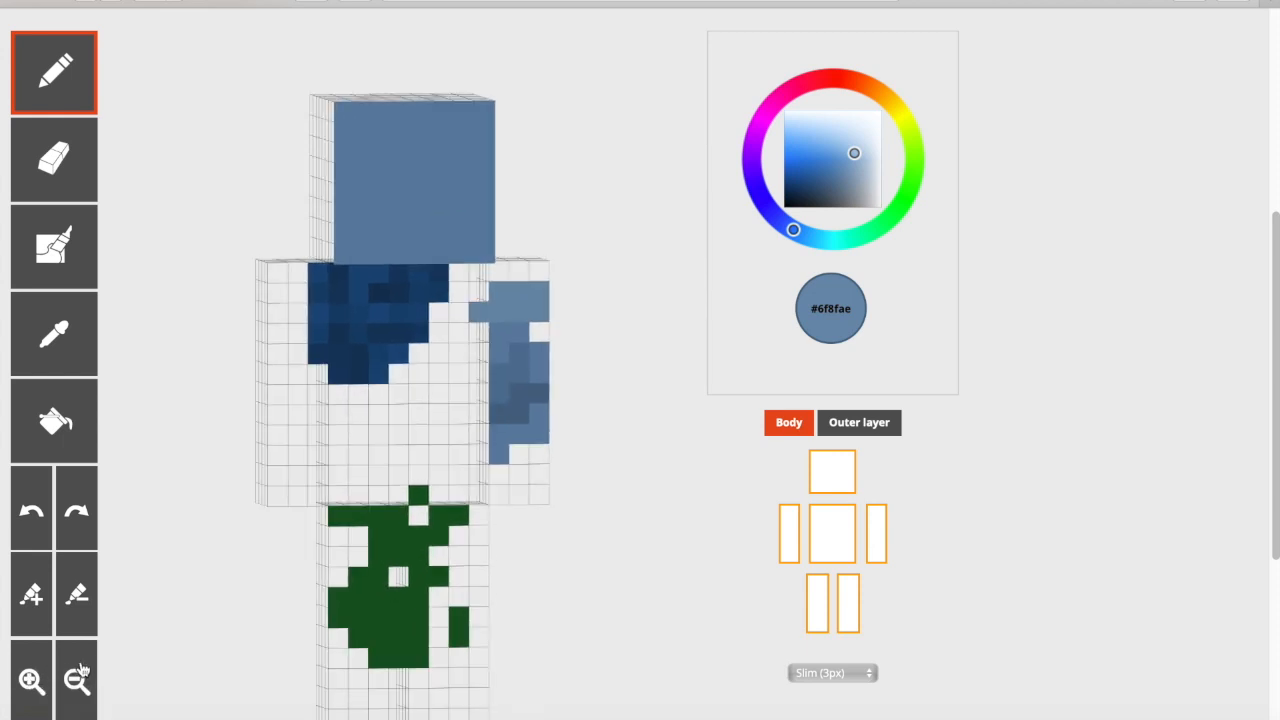
{"action": "left_click", "coordinate": [78, 678]}
{"action": "scroll", "coordinate": [168, 647], "scroll_direction": "down", "scroll_amount": 1}
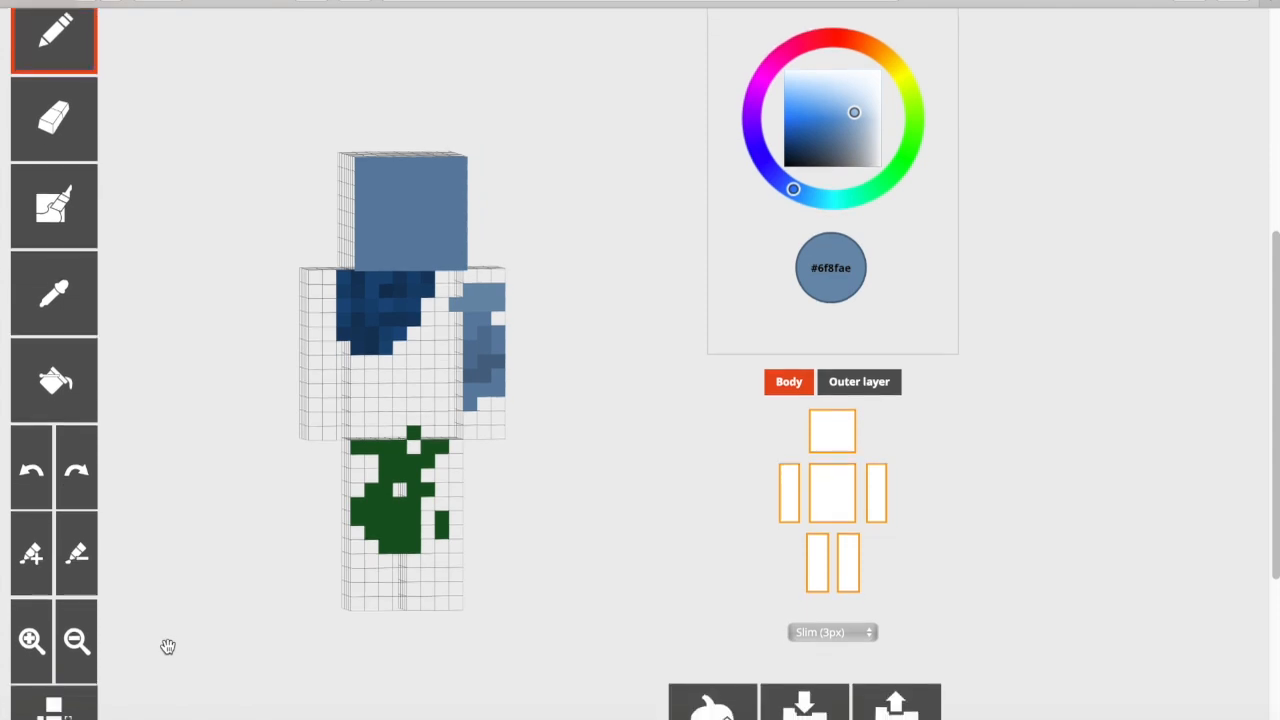
{"action": "left_click_drag", "start_coordinate": [206, 486], "coordinate": [197, 491]}
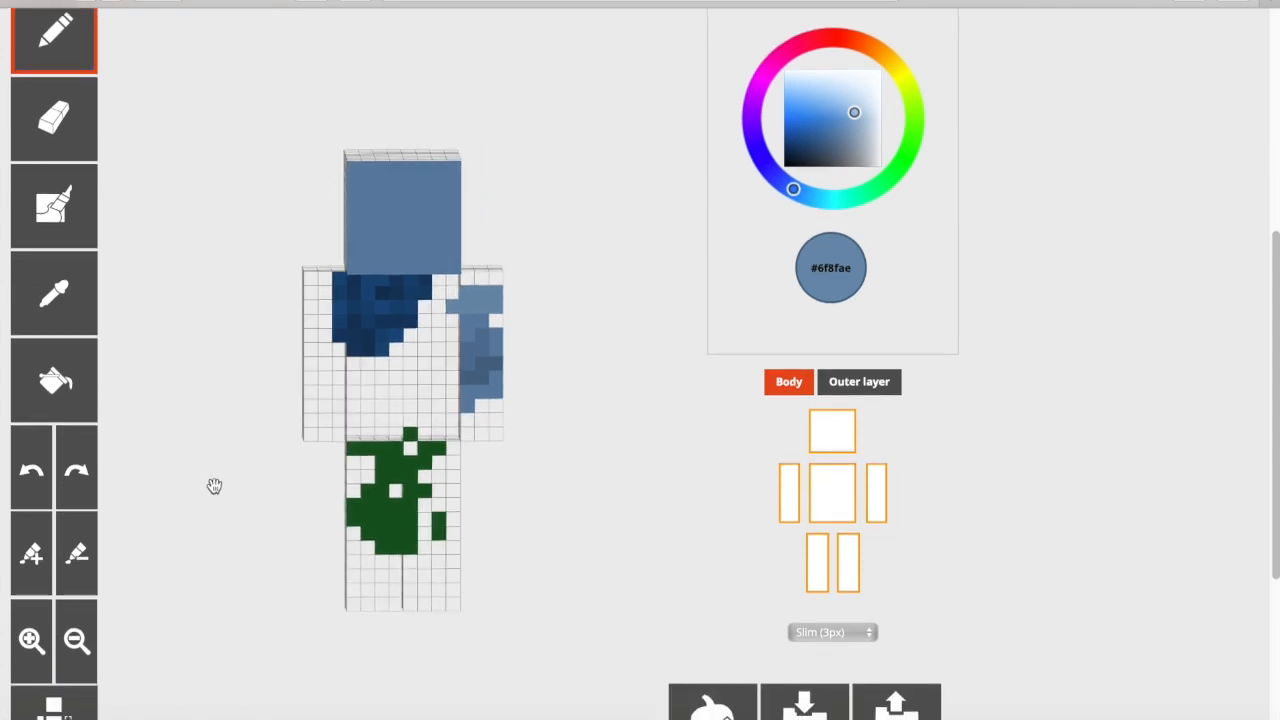
Enable mirrored painting and pencil symmetrical #6f8fae areas over both arms and both upper legs
{"action": "scroll", "coordinate": [150, 490], "scroll_direction": "down", "scroll_amount": 1}
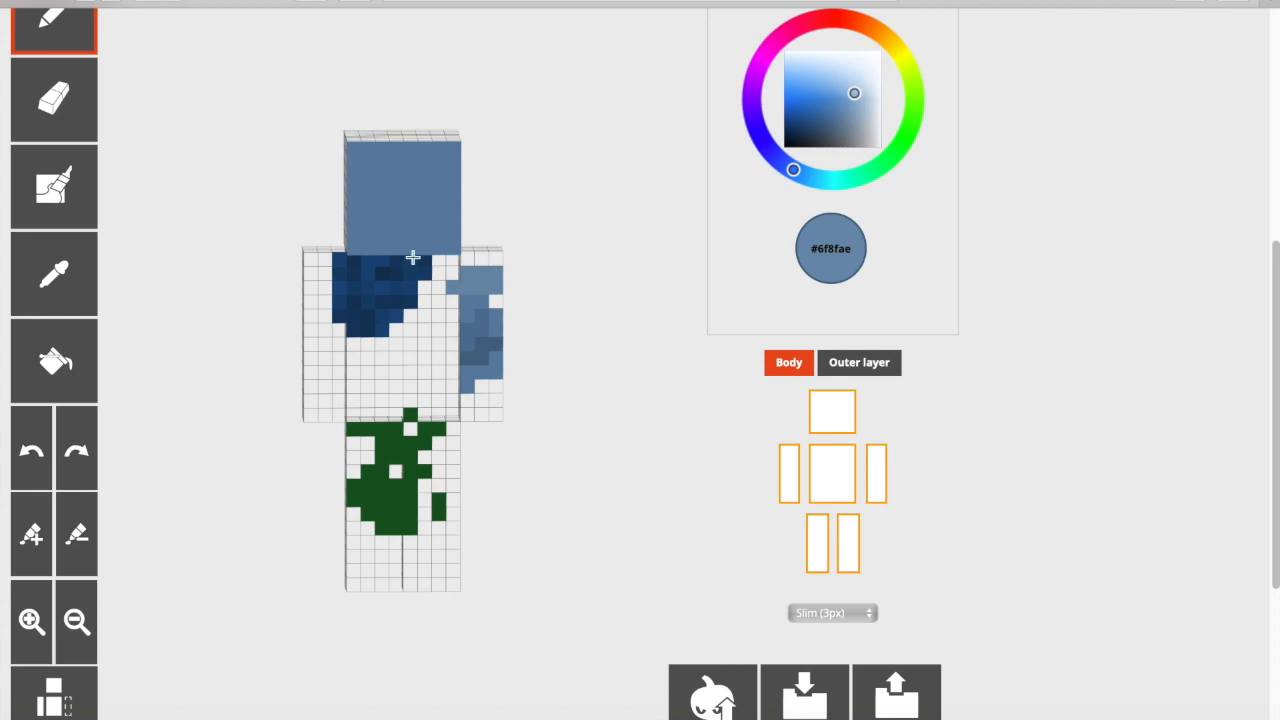
{"action": "left_click", "coordinate": [62, 700]}
{"action": "scroll", "coordinate": [146, 674], "scroll_direction": "down", "scroll_amount": 1}
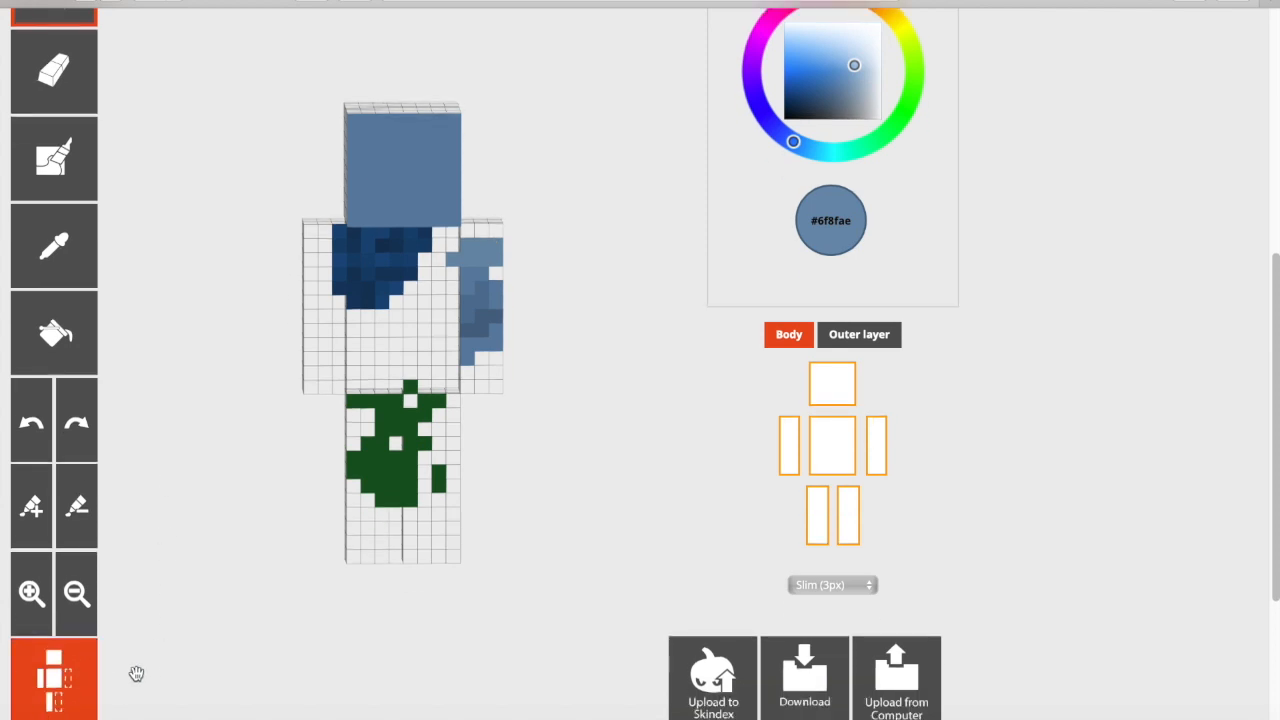
{"action": "left_click", "coordinate": [50, 245]}
{"action": "left_click", "coordinate": [466, 276]}
{"action": "scroll", "coordinate": [226, 180], "scroll_direction": "up", "scroll_amount": 1}
{"action": "mouse_move", "coordinate": [325, 310]}
{"action": "left_mouse_down"}
{"action": "mouse_move", "coordinate": [320, 380]}
{"action": "mouse_move", "coordinate": [331, 286]}
{"action": "mouse_move", "coordinate": [330, 347]}
{"action": "mouse_move", "coordinate": [380, 449]}
{"action": "mouse_move", "coordinate": [372, 510]}
{"action": "mouse_move", "coordinate": [352, 470]}
{"action": "mouse_move", "coordinate": [409, 525]}
{"action": "left_mouse_up"}
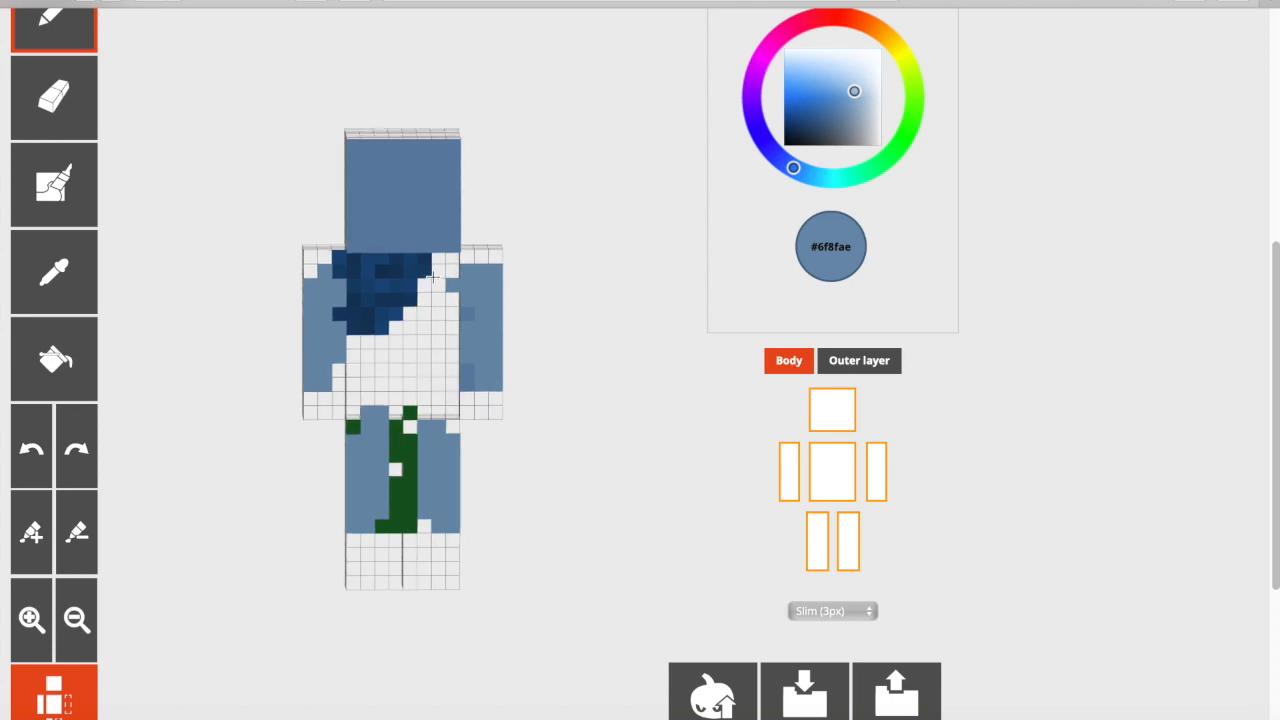
Hide the head, both arms and both legs to isolate the torso
{"action": "left_click", "coordinate": [790, 472]}
{"action": "left_click", "coordinate": [831, 412]}
{"action": "left_click", "coordinate": [876, 472]}
{"action": "left_click", "coordinate": [818, 542]}
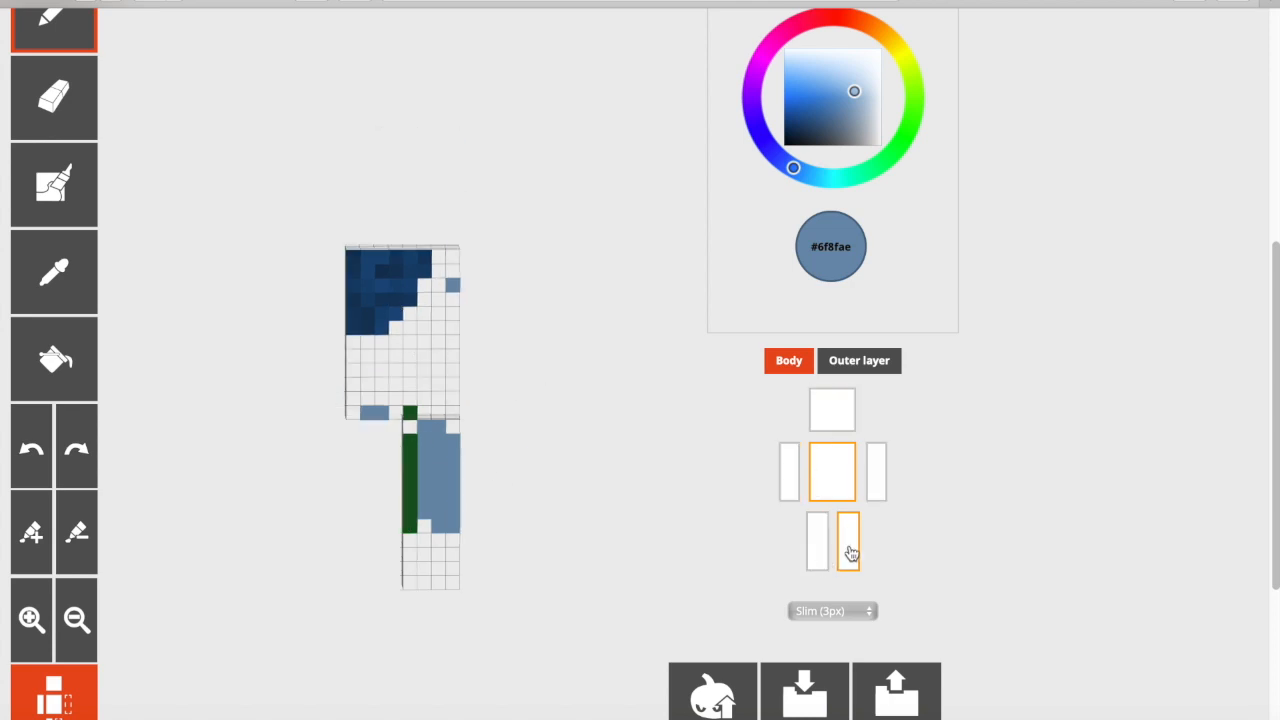
{"action": "left_click", "coordinate": [848, 542]}
Show the head, both arms and both legs again, briefly switching the torso off and on
{"action": "left_click", "coordinate": [832, 410]}
{"action": "left_click", "coordinate": [845, 475]}
{"action": "left_click", "coordinate": [845, 475]}
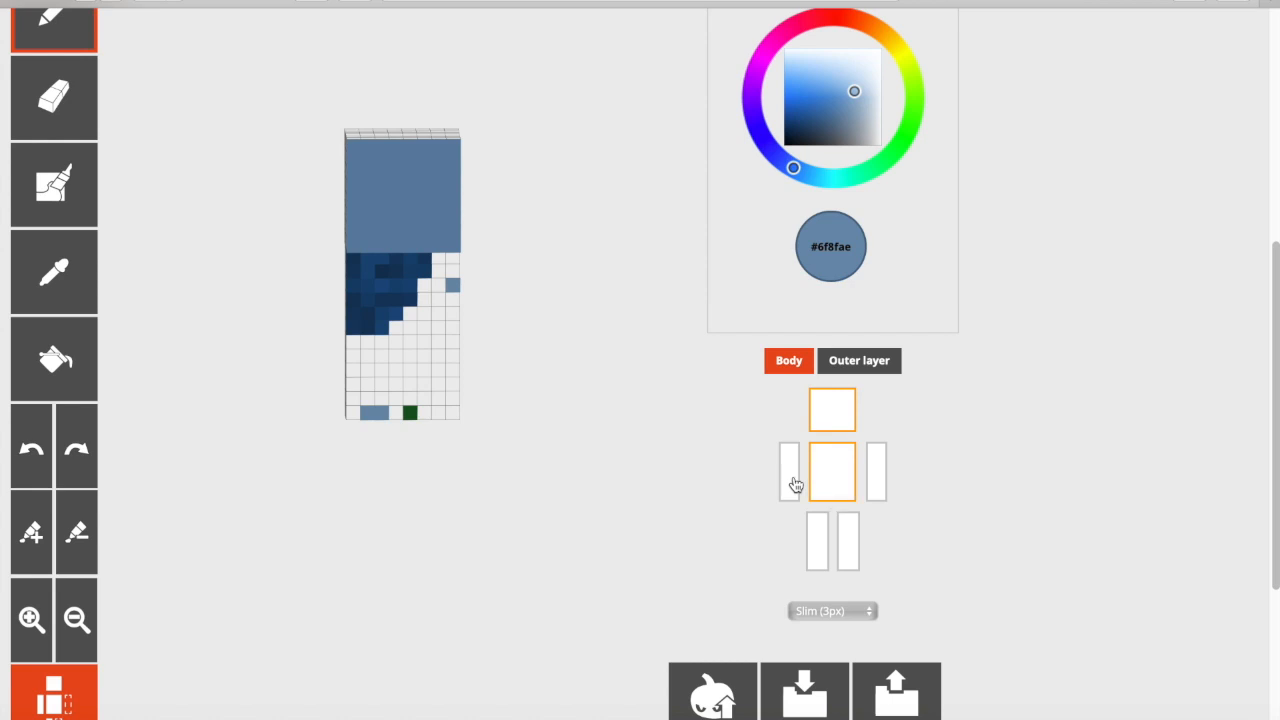
{"action": "left_click", "coordinate": [790, 482]}
{"action": "left_click", "coordinate": [820, 540]}
{"action": "left_click", "coordinate": [842, 539]}
{"action": "left_click", "coordinate": [876, 475]}
Pencil a small mirrored #6f8fae patch on the back of both arms
{"action": "left_click_drag", "start_coordinate": [590, 451], "coordinate": [260, 457]}
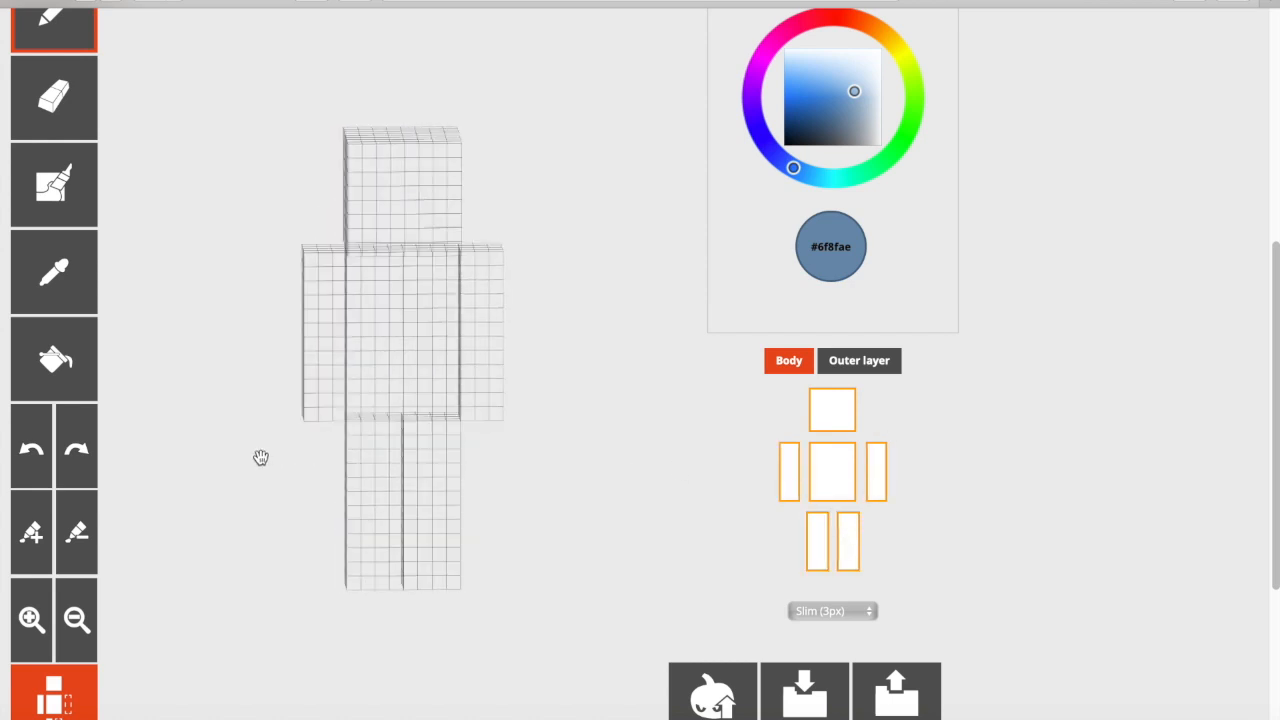
{"action": "left_click_drag", "start_coordinate": [336, 315], "coordinate": [329, 337]}
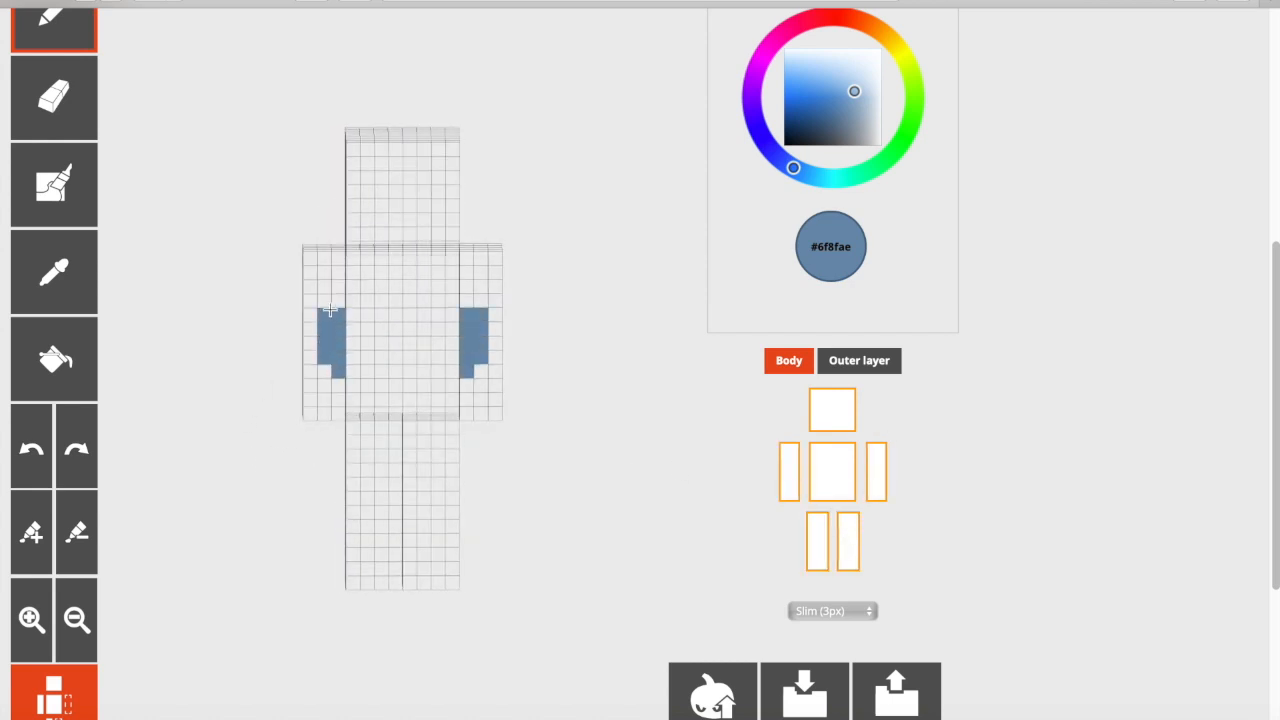
{"action": "mouse_move", "coordinate": [227, 373]}
{"action": "left_mouse_down"}
{"action": "mouse_move", "coordinate": [457, 354]}
{"action": "mouse_move", "coordinate": [563, 369]}
{"action": "left_mouse_up"}
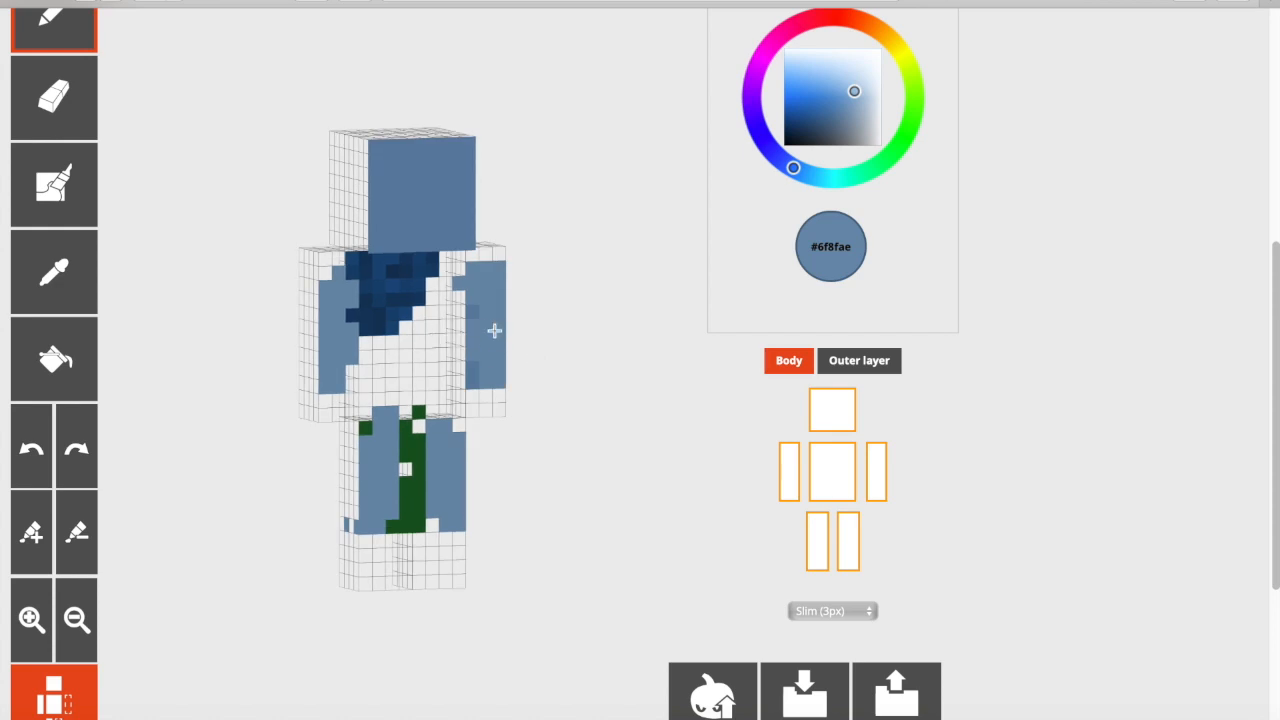
Reset the skin and agree to discard all the painted work
{"action": "scroll", "coordinate": [600, 404], "scroll_direction": "down", "scroll_amount": 2}
{"action": "scroll", "coordinate": [257, 523], "scroll_direction": "up", "scroll_amount": 1}
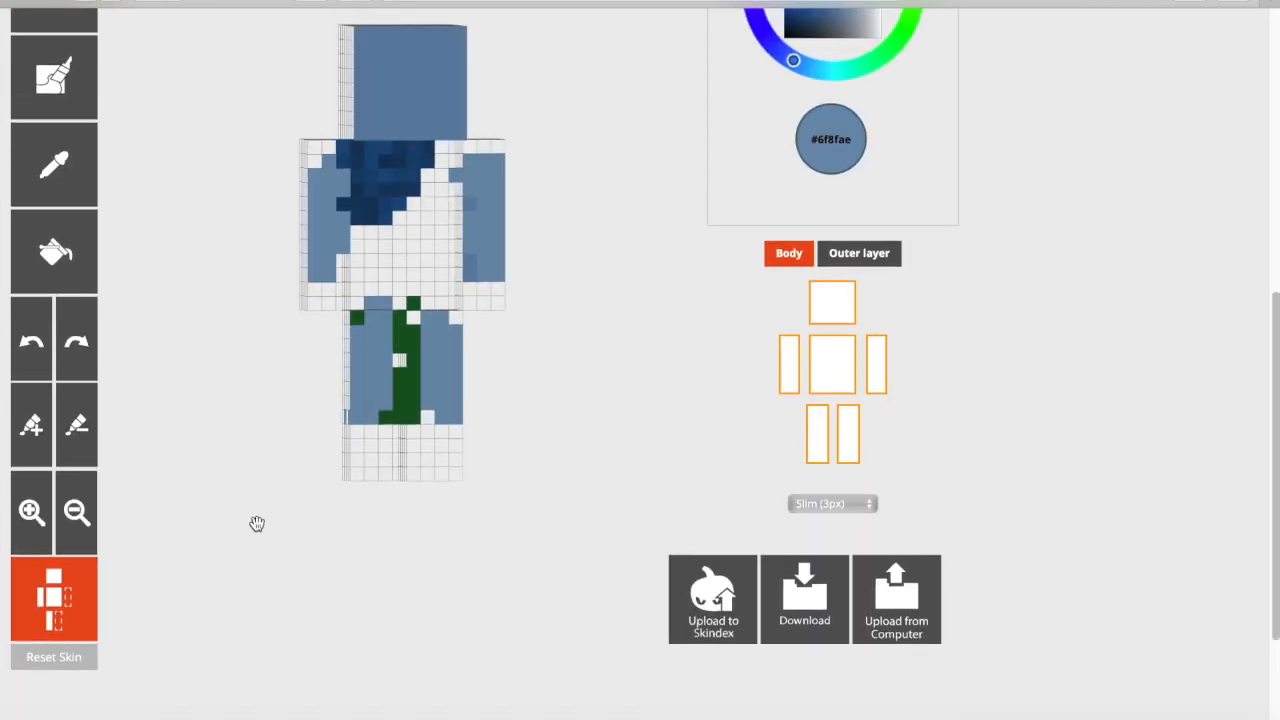
{"action": "left_click_drag", "start_coordinate": [553, 361], "coordinate": [563, 249]}
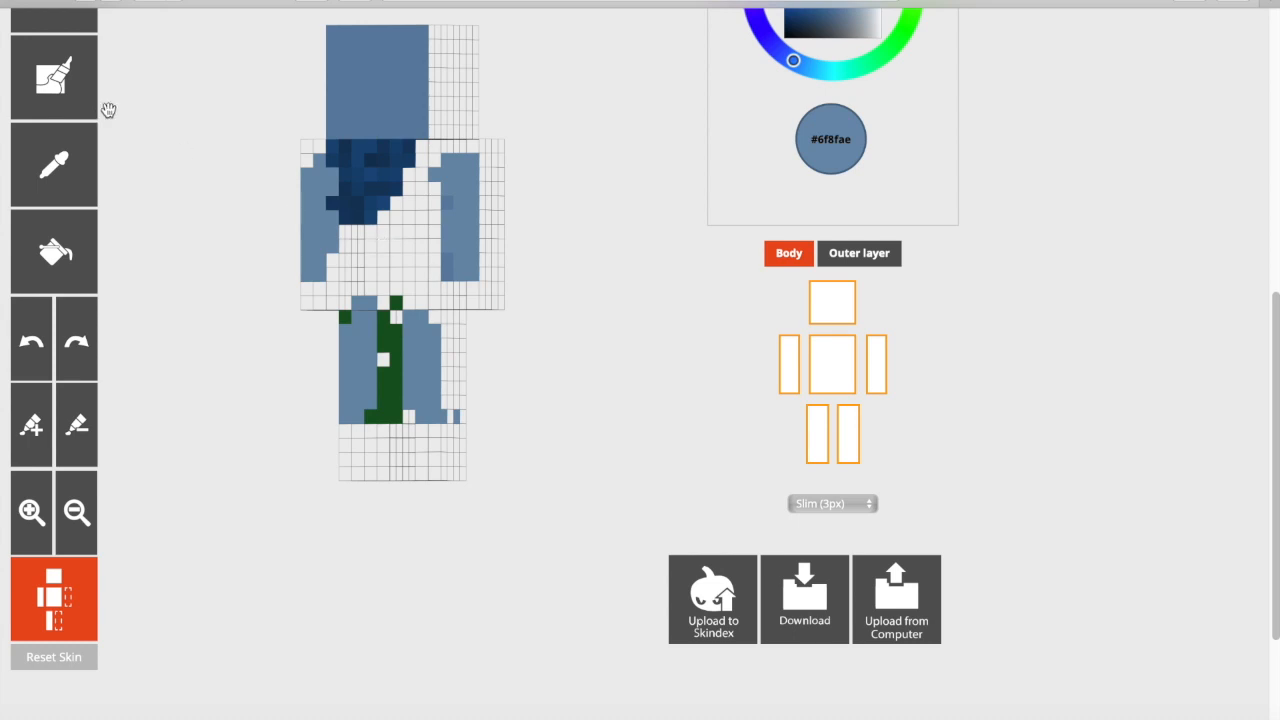
{"action": "left_click", "coordinate": [62, 660]}
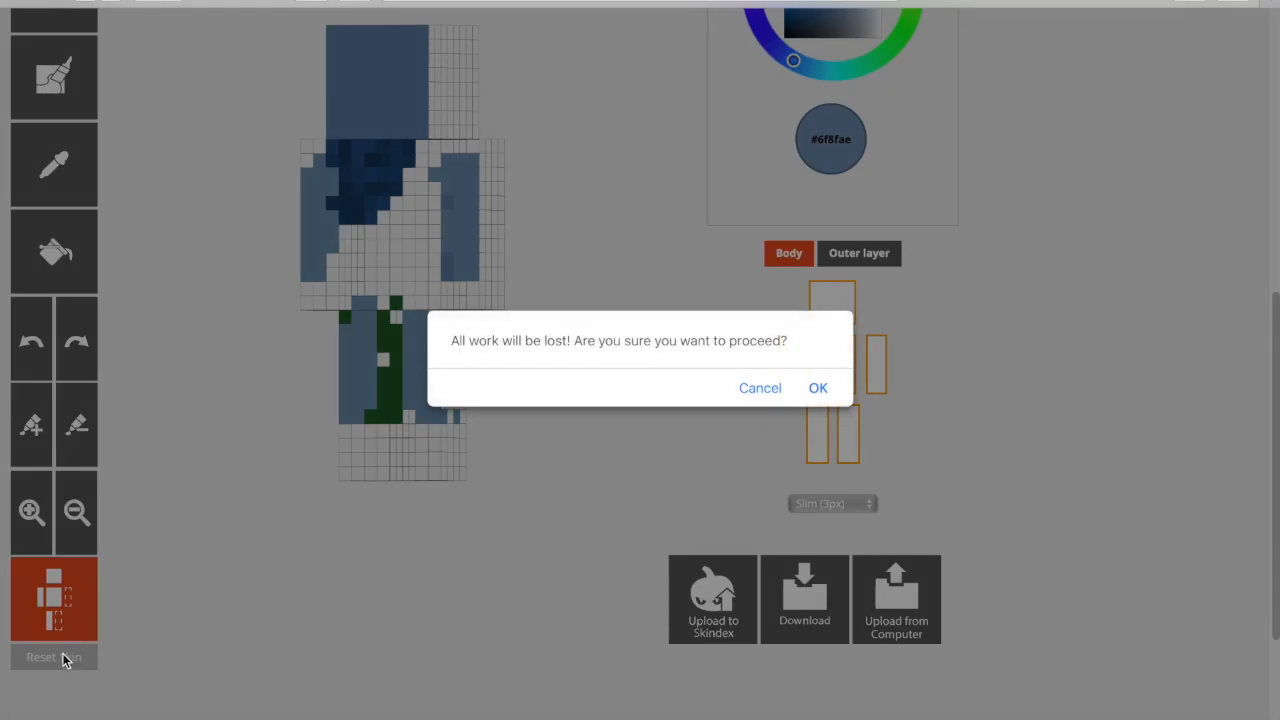
{"action": "left_click", "coordinate": [818, 386]}
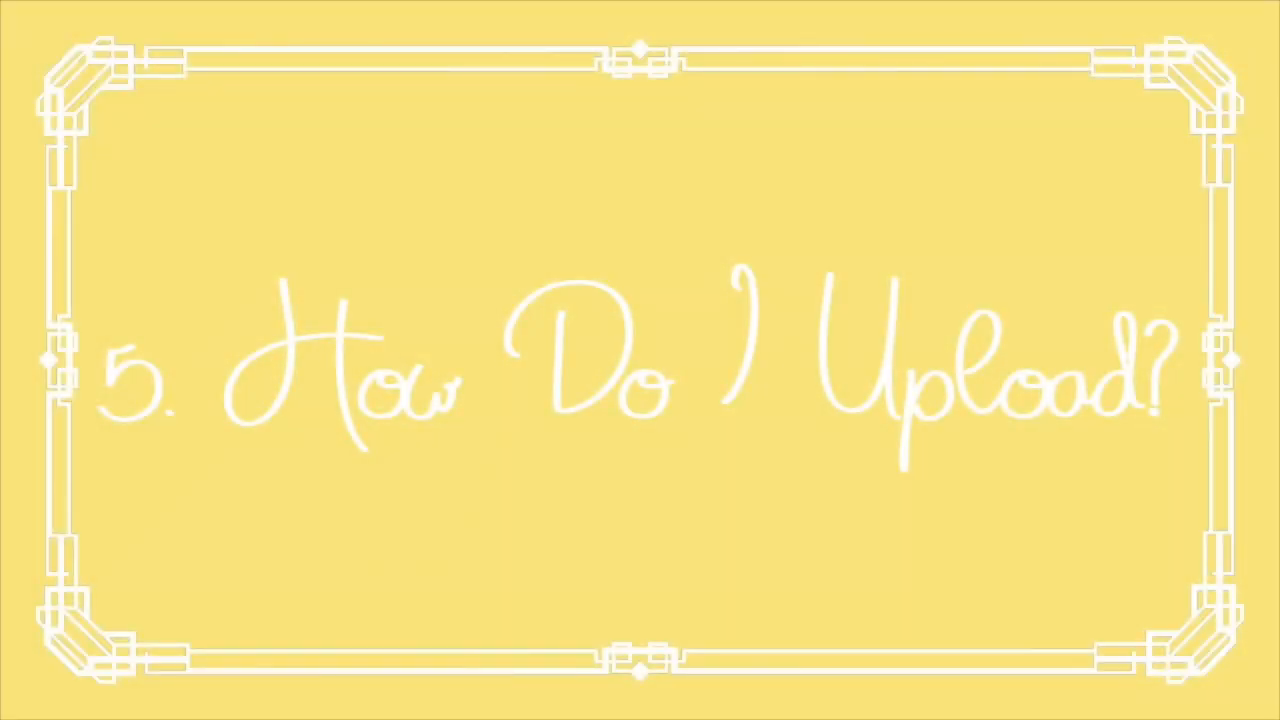
{"action": "mouse_move", "coordinate": [591, 440]}
{"action": "left_mouse_down"}
{"action": "mouse_move", "coordinate": [617, 400]}
{"action": "mouse_move", "coordinate": [299, 431]}
{"action": "mouse_move", "coordinate": [469, 454]}
{"action": "mouse_move", "coordinate": [658, 446]}
{"action": "mouse_move", "coordinate": [609, 440]}
{"action": "left_mouse_up"}
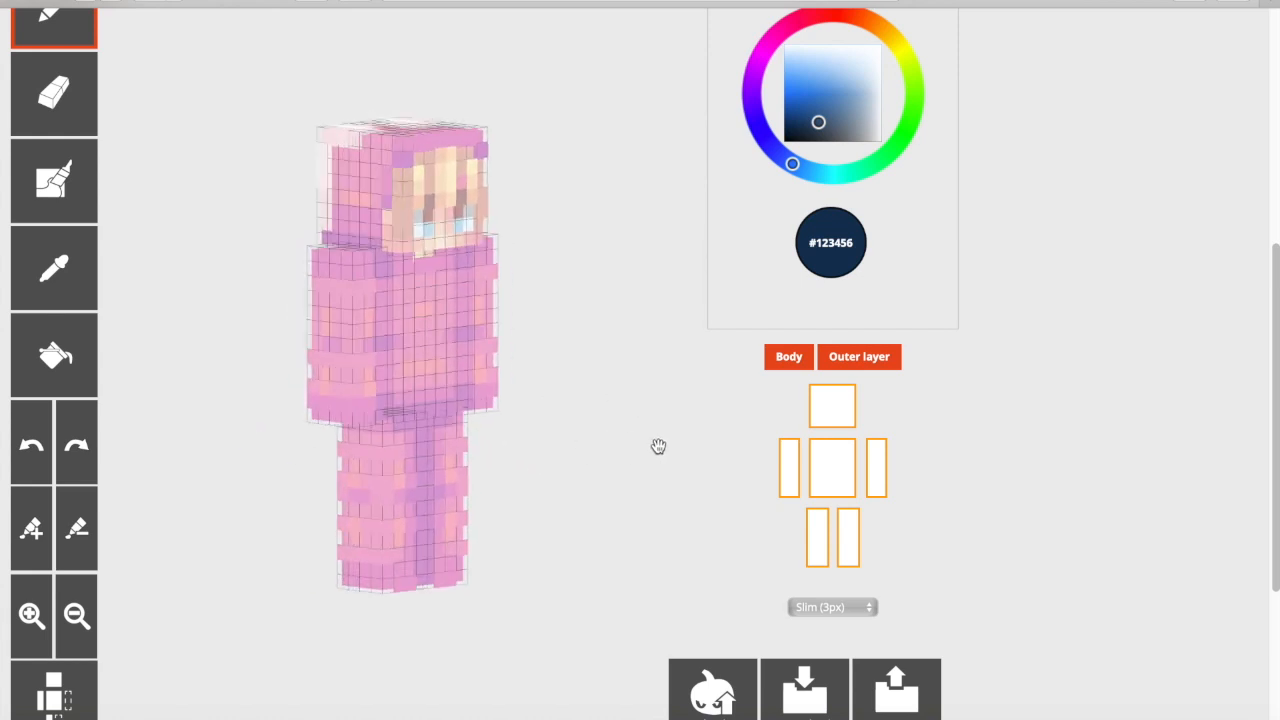
{"action": "scroll", "coordinate": [609, 440], "scroll_direction": "up", "scroll_amount": 5}
{"action": "scroll", "coordinate": [609, 443], "scroll_direction": "down", "scroll_amount": 4}
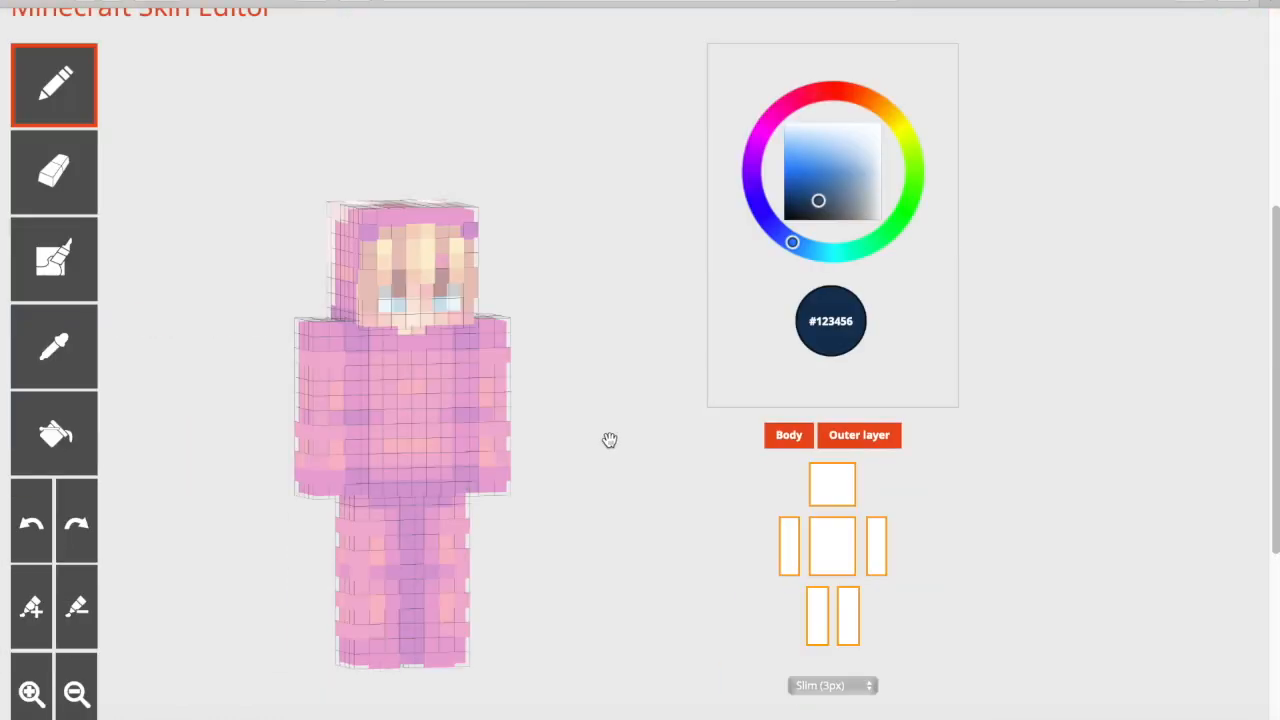
{"action": "scroll", "coordinate": [609, 440], "scroll_direction": "down", "scroll_amount": 2}
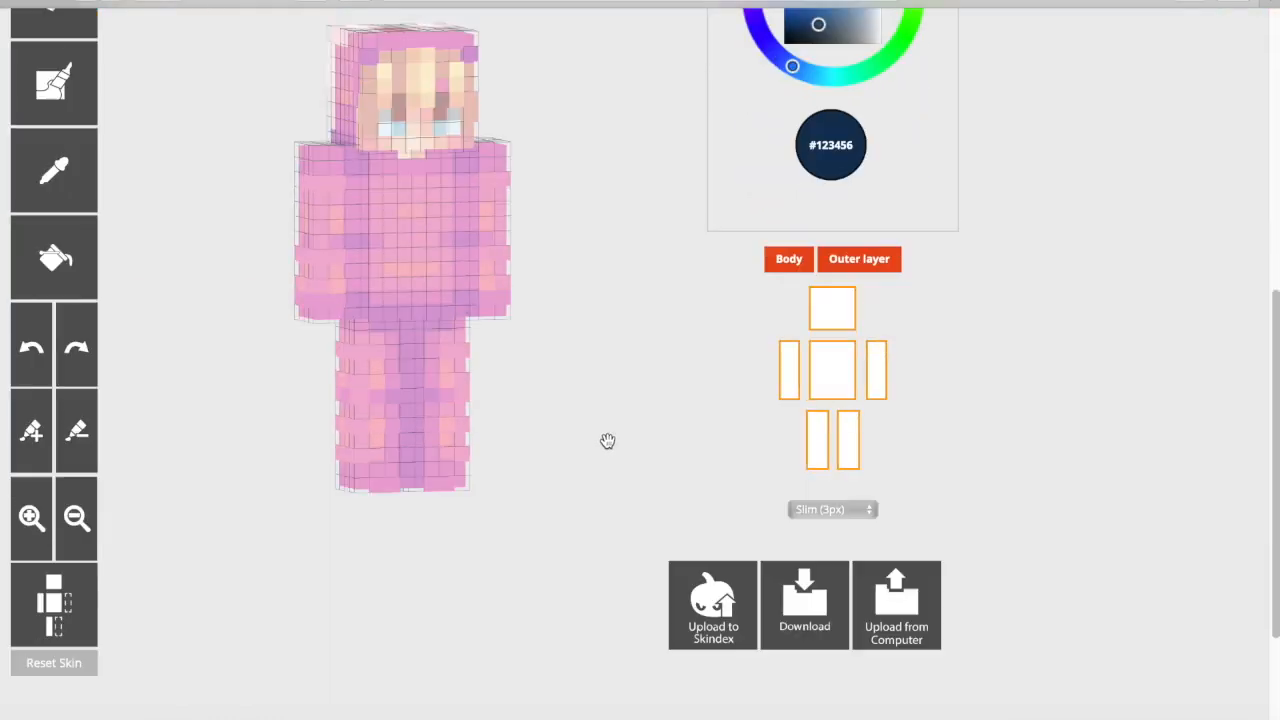
Sign in to Skindex with the saved account username and password, and open the upload form for the pink skin
{"action": "left_click", "coordinate": [725, 598]}
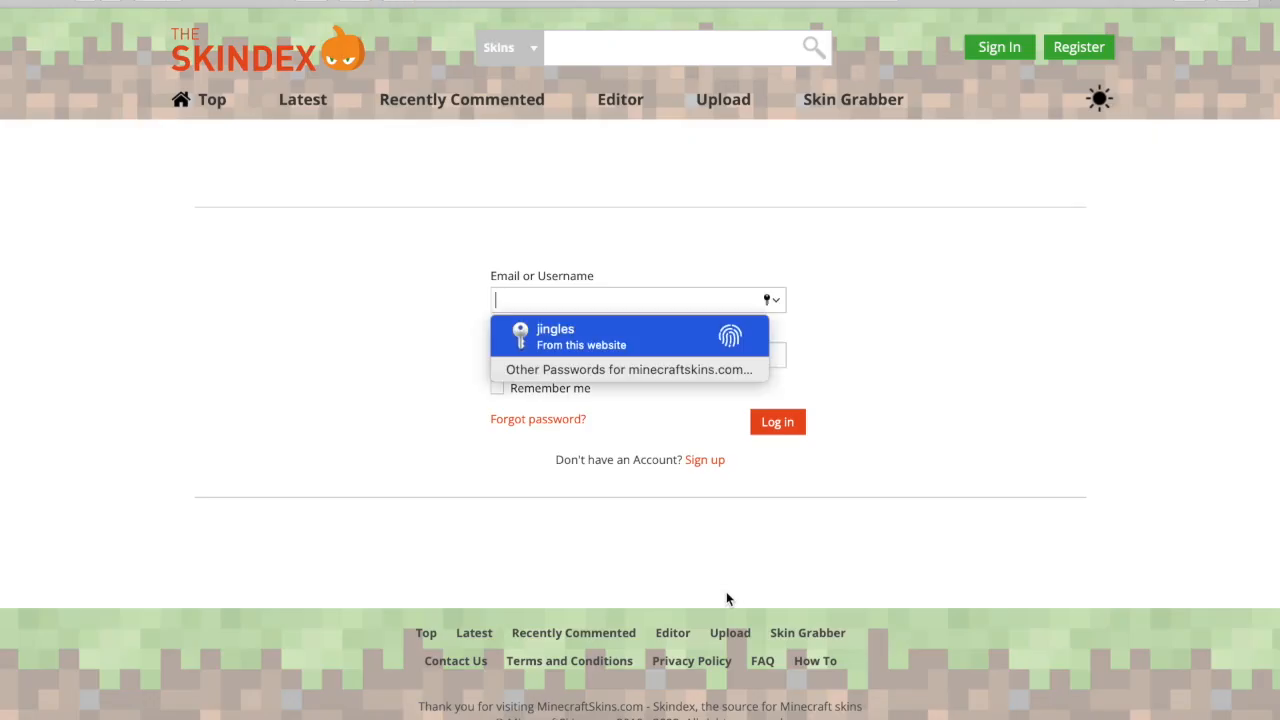
{"action": "key", "text": "Return"}
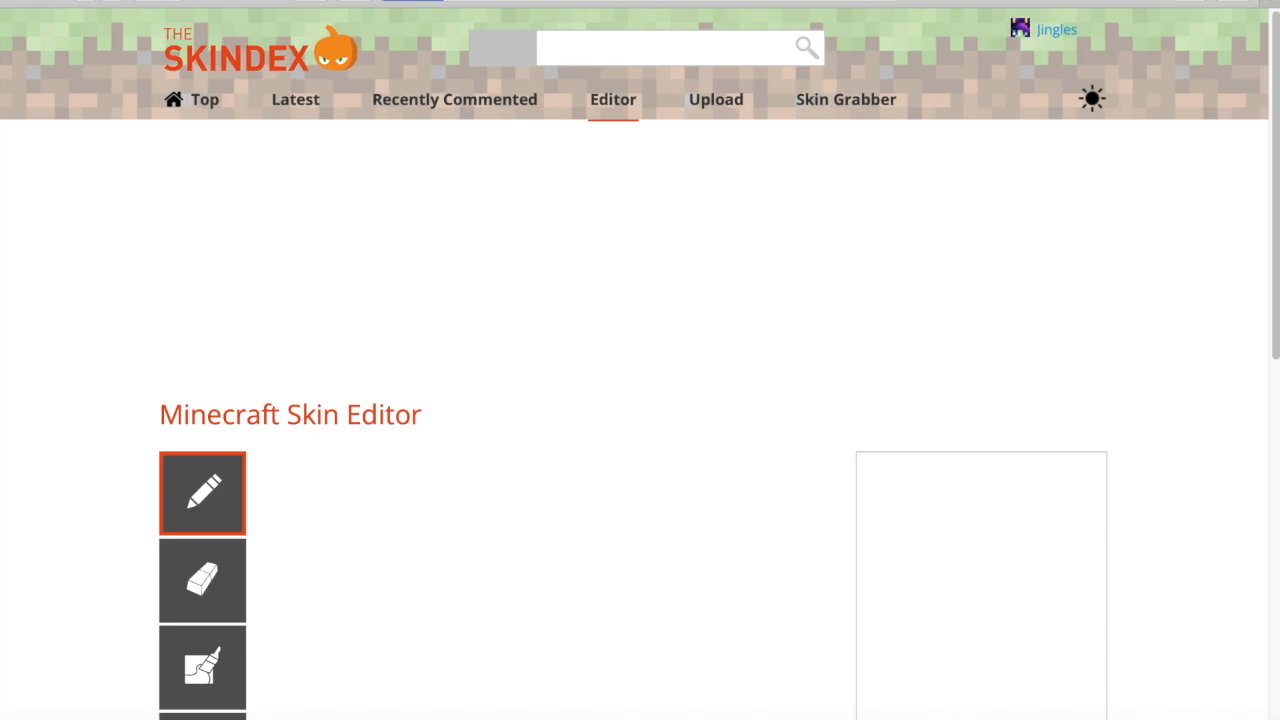
{"action": "scroll", "coordinate": [640, 360], "scroll_direction": "down", "scroll_amount": 5}
{"action": "scroll", "coordinate": [717, 517], "scroll_direction": "down", "scroll_amount": 4}
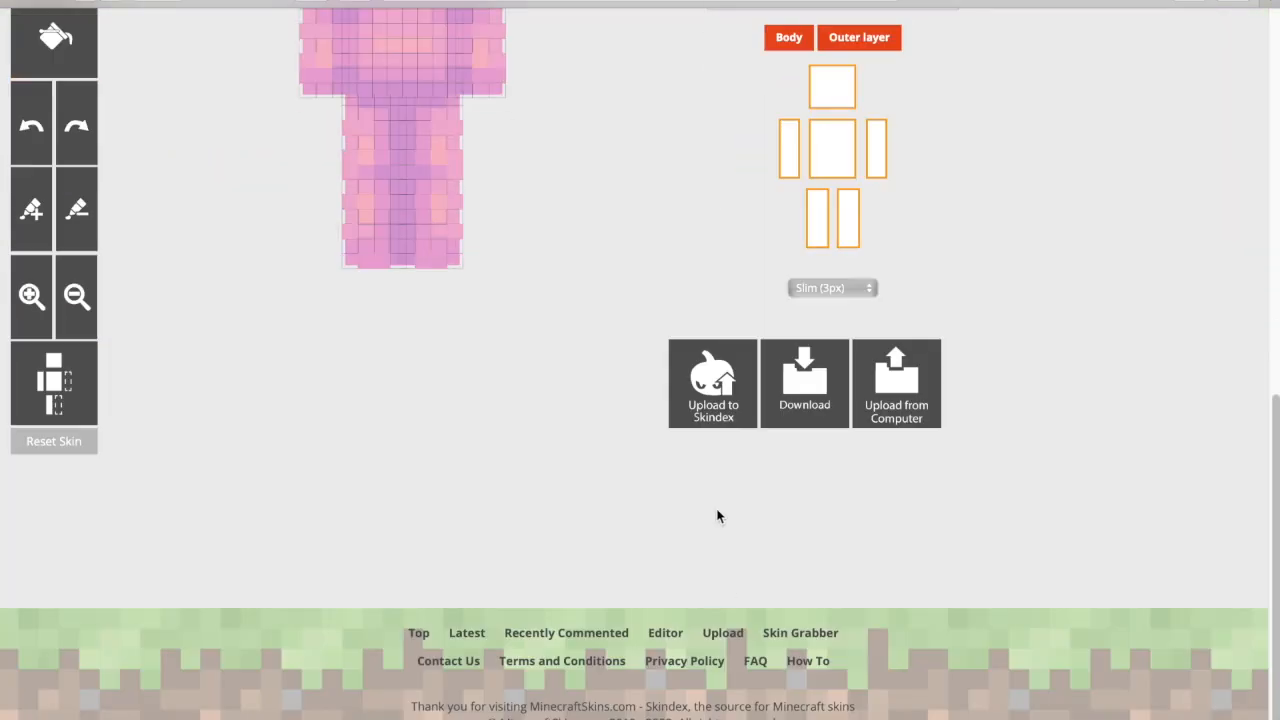
{"action": "left_click", "coordinate": [713, 420]}
Read through the list of upload rules beside the skin submission form
{"action": "scroll", "coordinate": [699, 407], "scroll_direction": "down", "scroll_amount": 3}
{"action": "scroll", "coordinate": [696, 410], "scroll_direction": "up", "scroll_amount": 2}
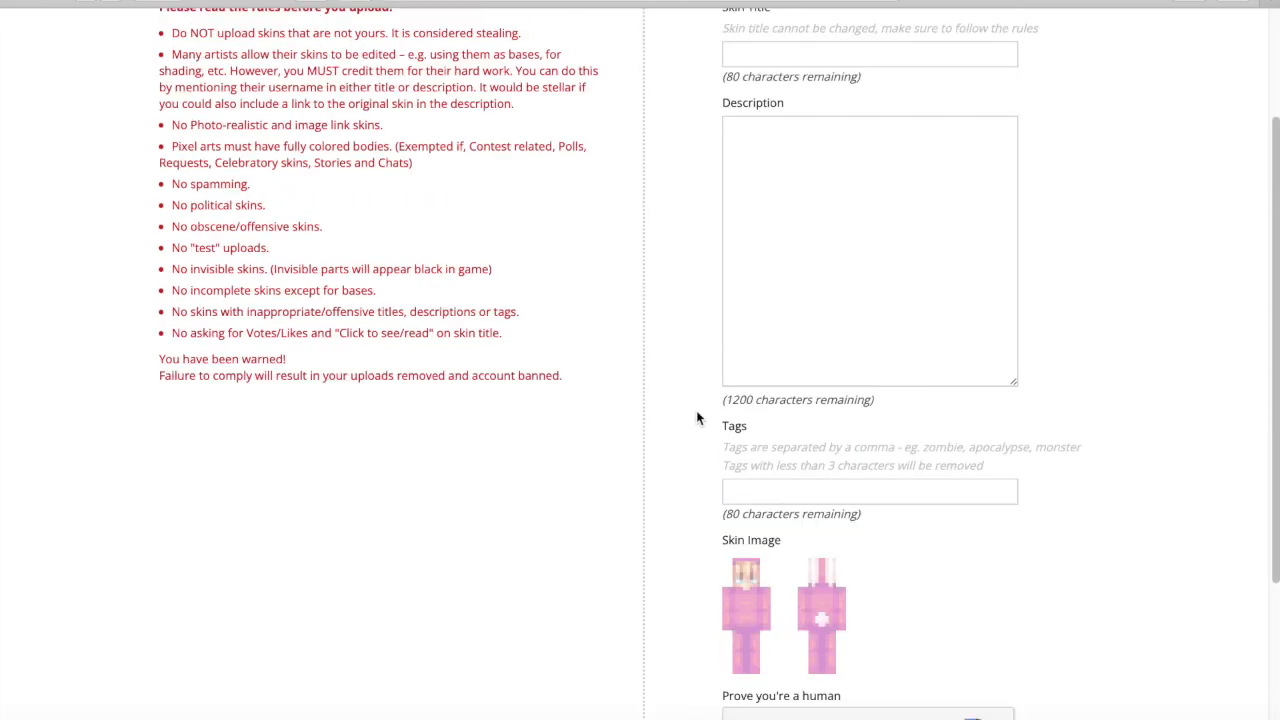
{"action": "left_click_drag", "start_coordinate": [570, 455], "coordinate": [159, 80]}
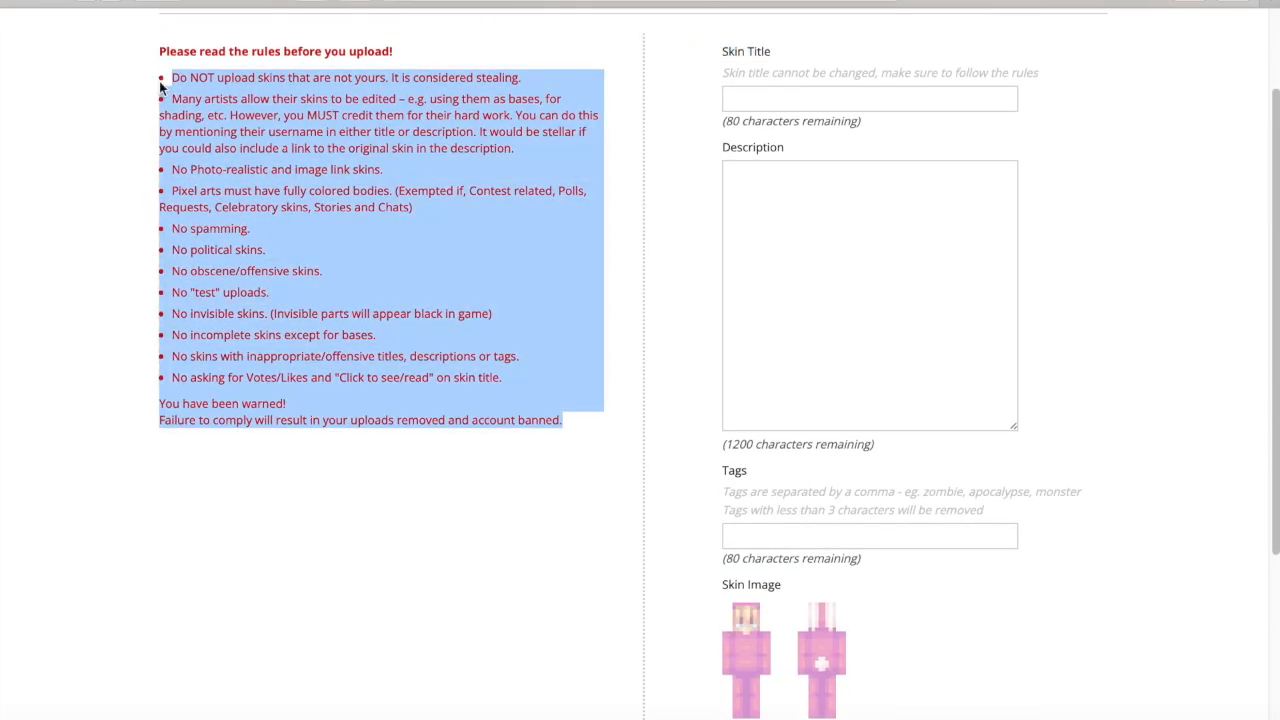
{"action": "left_click", "coordinate": [307, 246]}
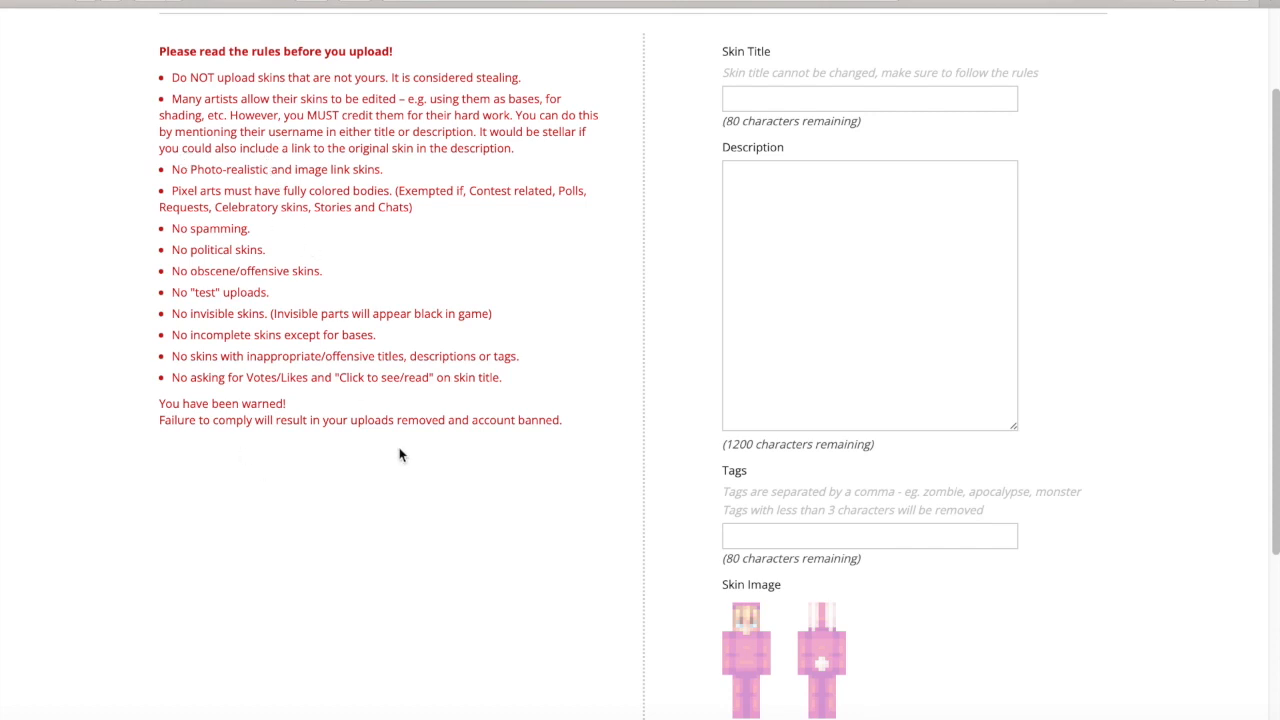
Give the skin the title "~Bun Bun~"
{"action": "scroll", "coordinate": [775, 107], "scroll_direction": "up", "scroll_amount": 1}
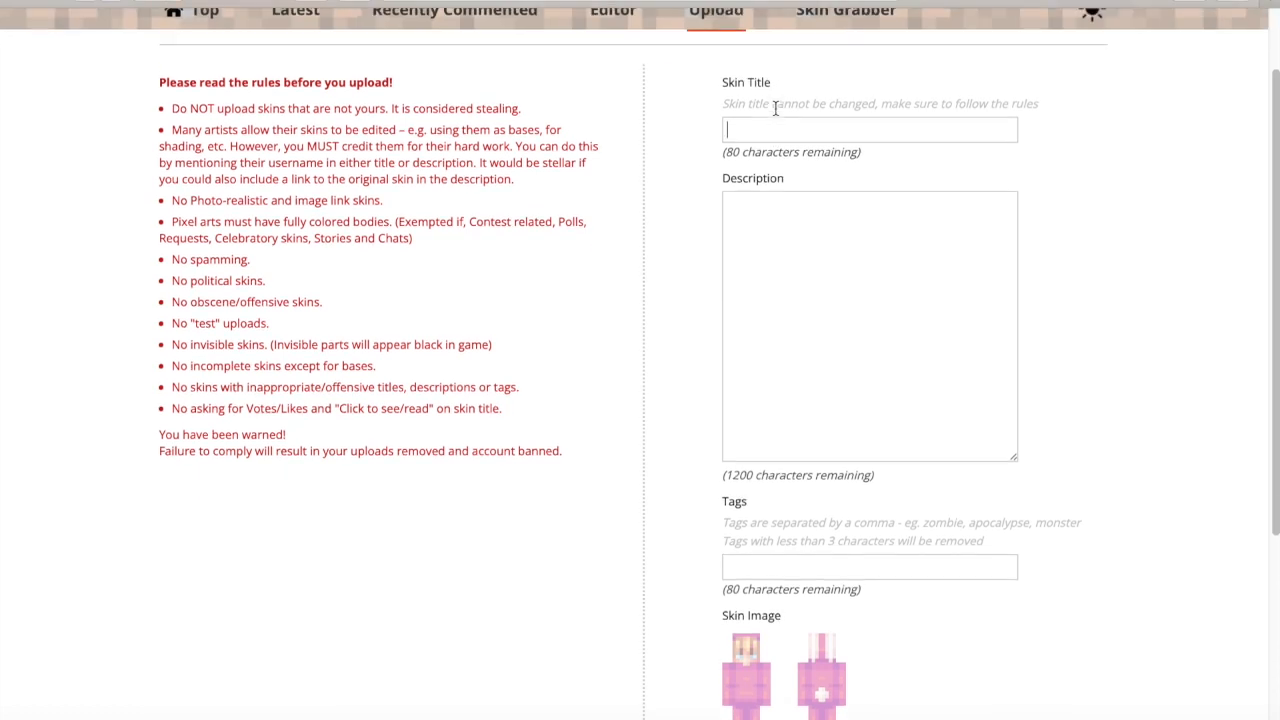
{"action": "scroll", "coordinate": [775, 110], "scroll_direction": "down", "scroll_amount": 1}
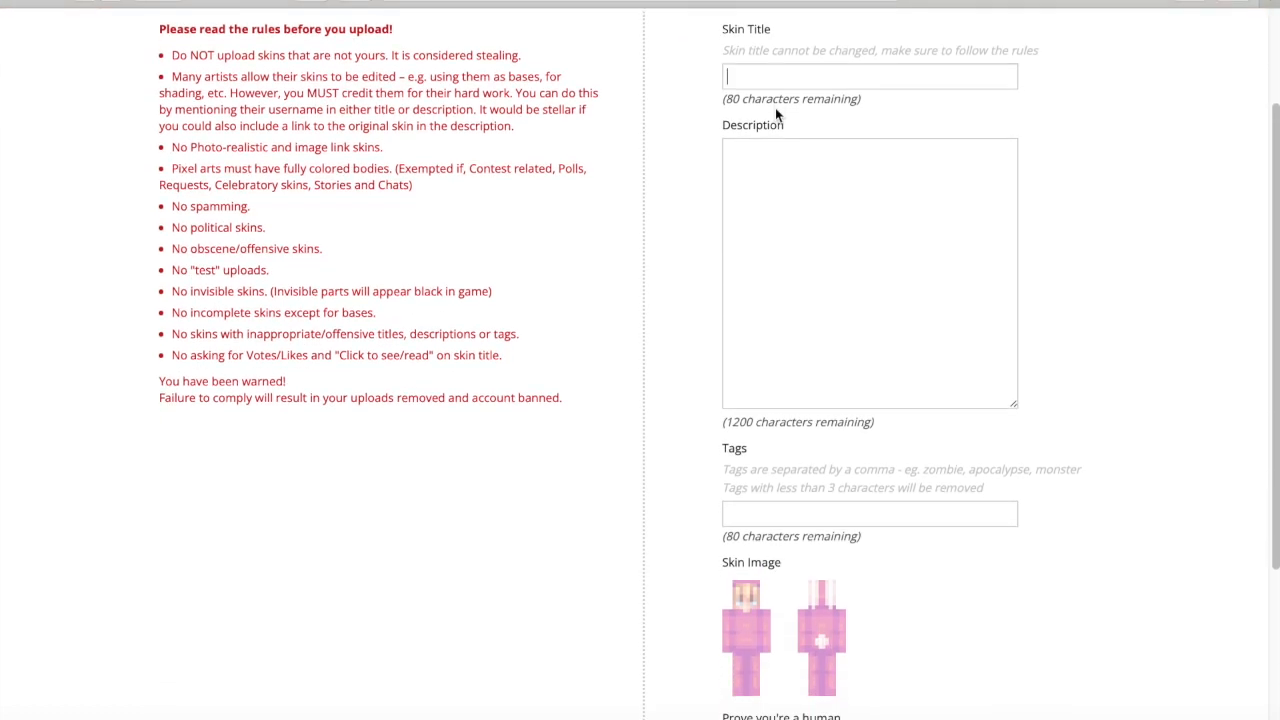
{"action": "type", "text": "~Bun Bun~"}
{"action": "key", "text": "ctrl+a"}
{"action": "left_click", "coordinate": [689, 76]}
Write "hiiii everyoneee" as the skin's description, correcting the spelling of both words
{"action": "left_click", "coordinate": [765, 204]}
{"action": "type", "text": "his eveyroneee"}
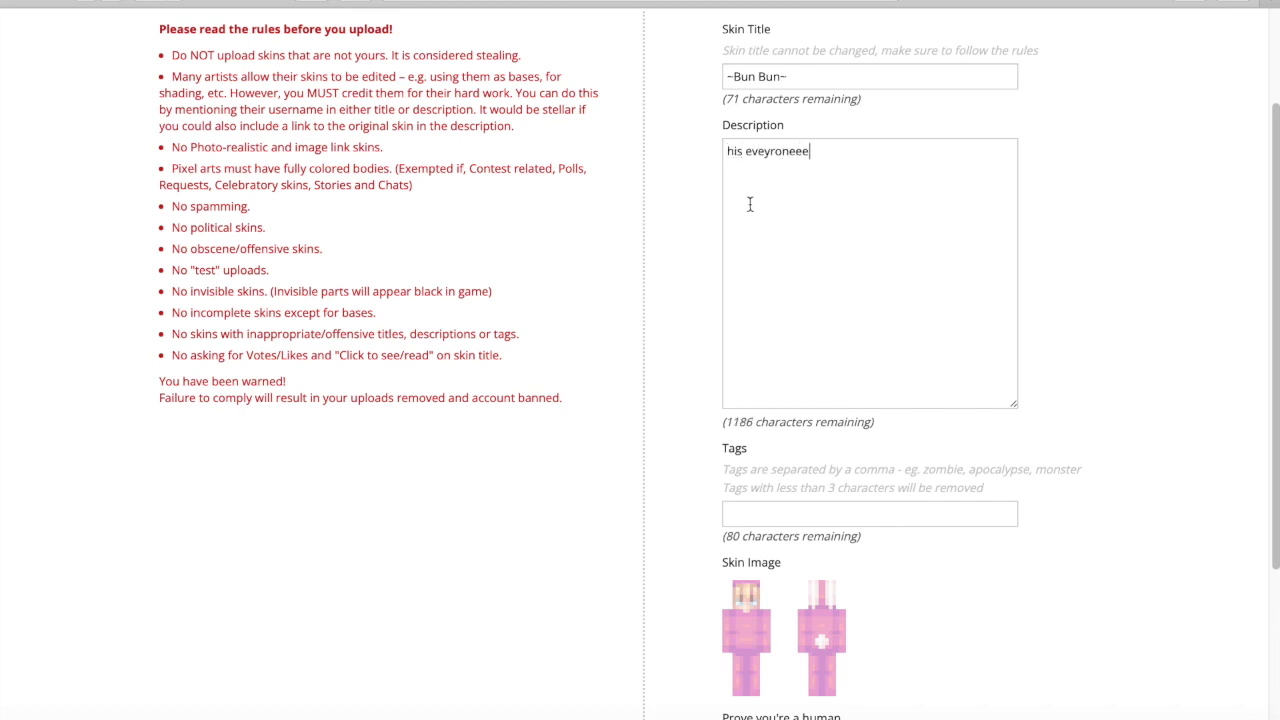
{"action": "left_click", "coordinate": [742, 152]}
{"action": "key", "text": "BackSpace"}
{"action": "type", "text": "iii"}
{"action": "left_click", "coordinate": [778, 151]}
{"action": "key", "text": "BackSpace"}
{"action": "key", "text": "BackSpace"}
{"action": "type", "text": "ry"}
{"action": "key", "text": "Return"}
{"action": "key", "text": "Return"}
Tag the skin with "onesie, bunny, ears"
{"action": "left_click", "coordinate": [748, 443]}
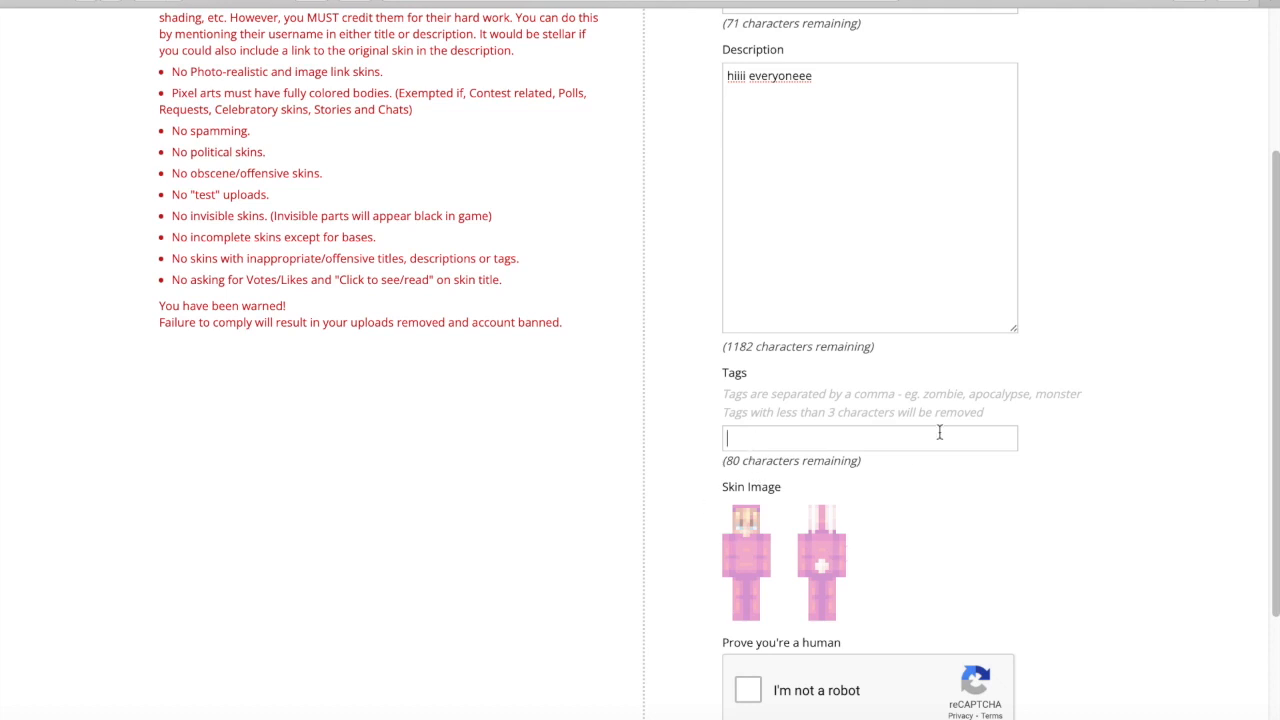
{"action": "type", "text": "onesie, bunny, ears,"}
{"action": "key", "text": "BackSpace"}
{"action": "key", "text": "BackSpace"}
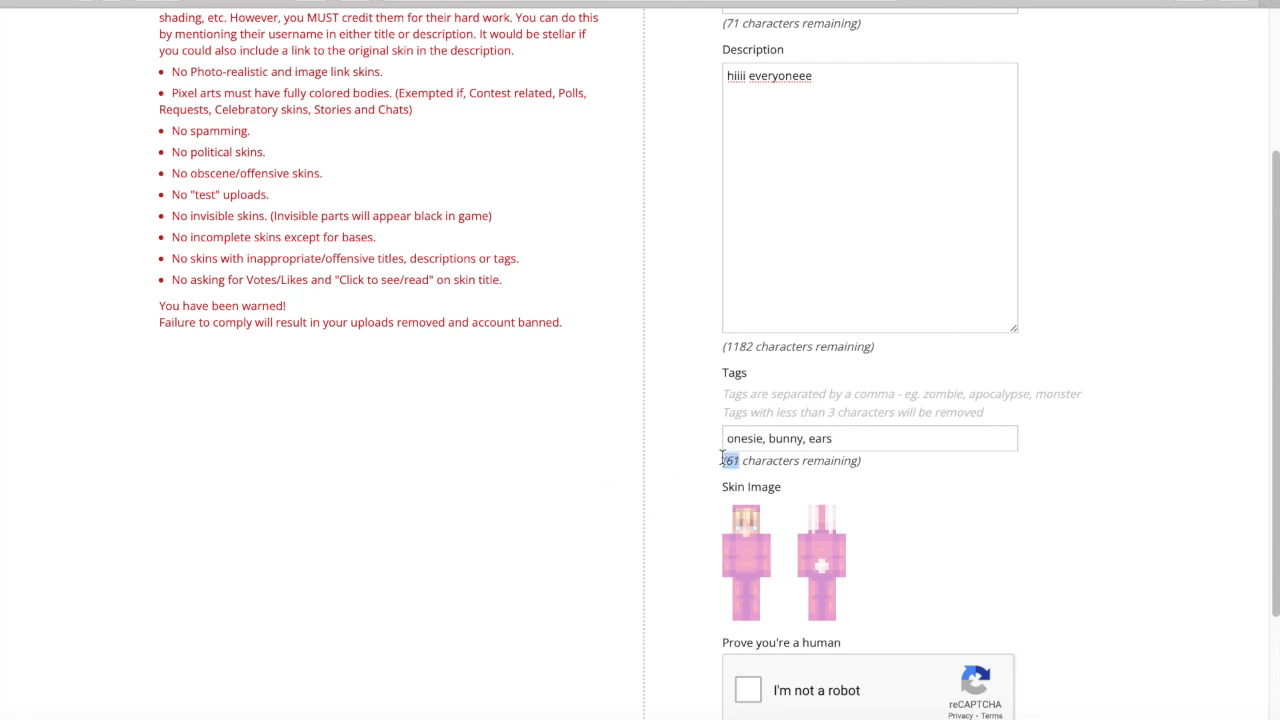
Complete the reCAPTCHA human check by selecting the squares with traffic lights in both image challenges
{"action": "scroll", "coordinate": [673, 466], "scroll_direction": "down", "scroll_amount": 2}
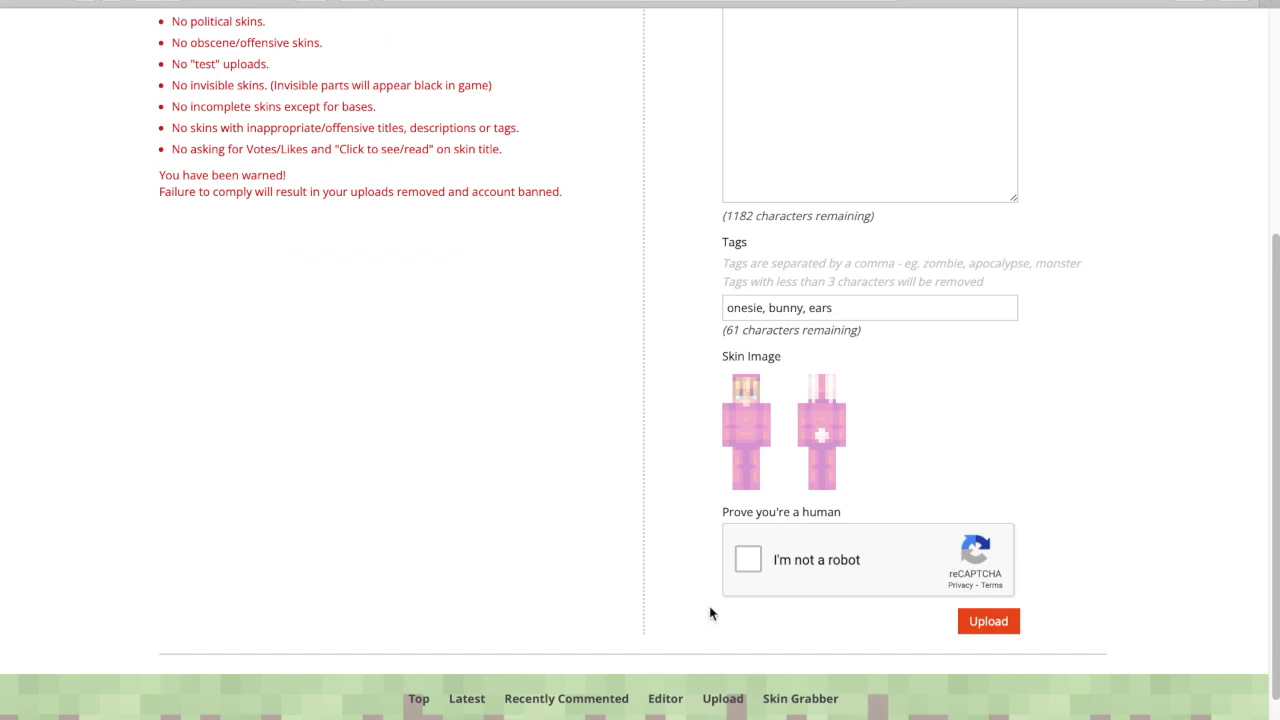
{"action": "left_click", "coordinate": [748, 561]}
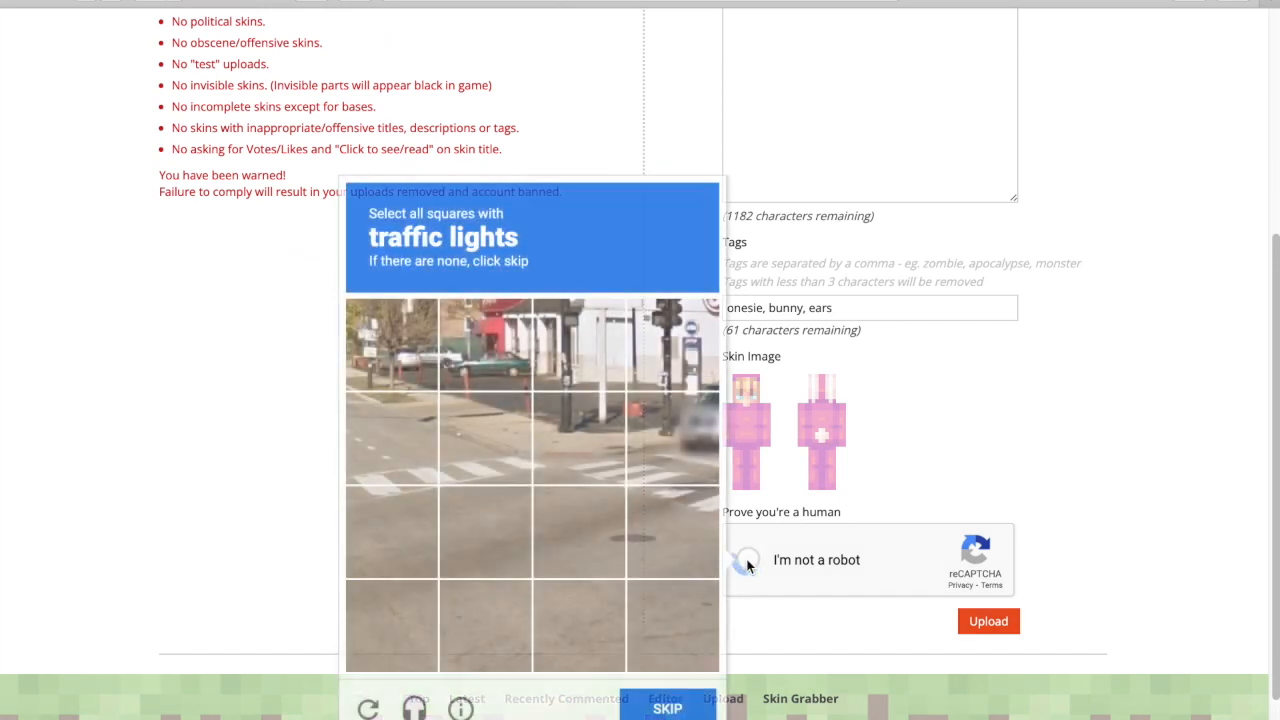
{"action": "left_click", "coordinate": [572, 356]}
{"action": "left_click", "coordinate": [666, 368]}
{"action": "left_click", "coordinate": [686, 707]}
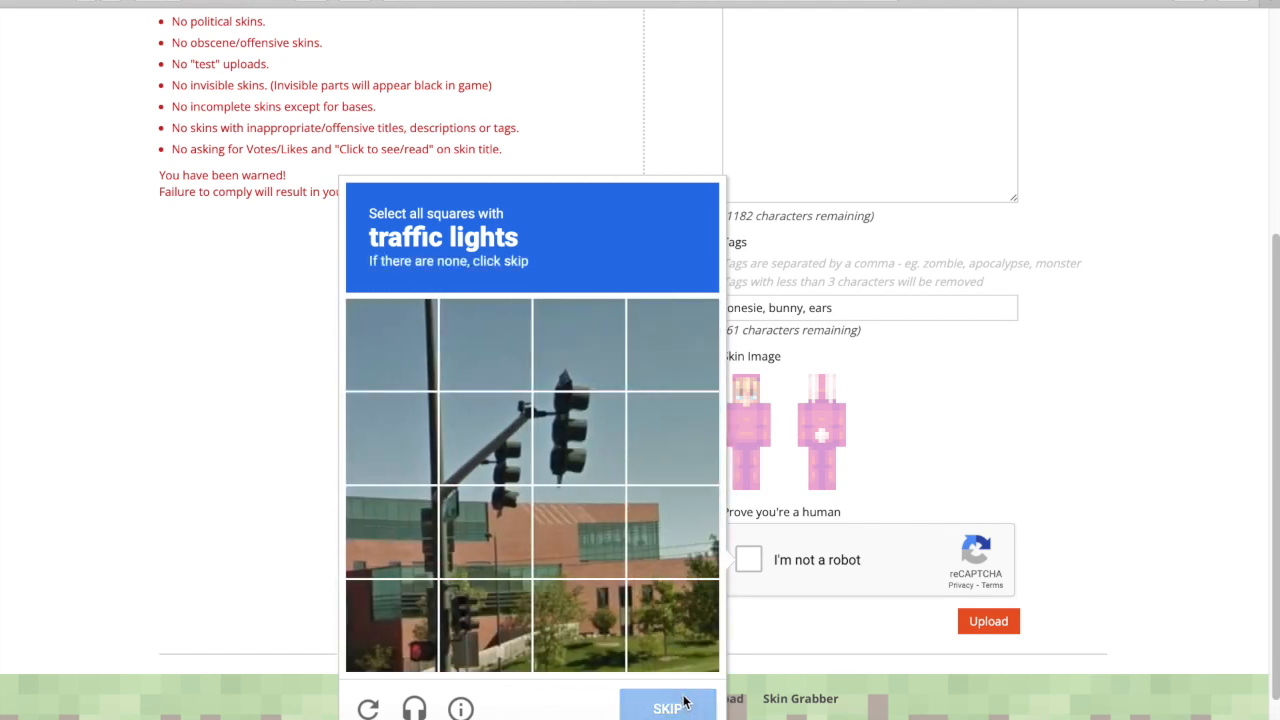
{"action": "left_click", "coordinate": [500, 440]}
{"action": "left_click", "coordinate": [567, 461]}
{"action": "left_click", "coordinate": [487, 530]}
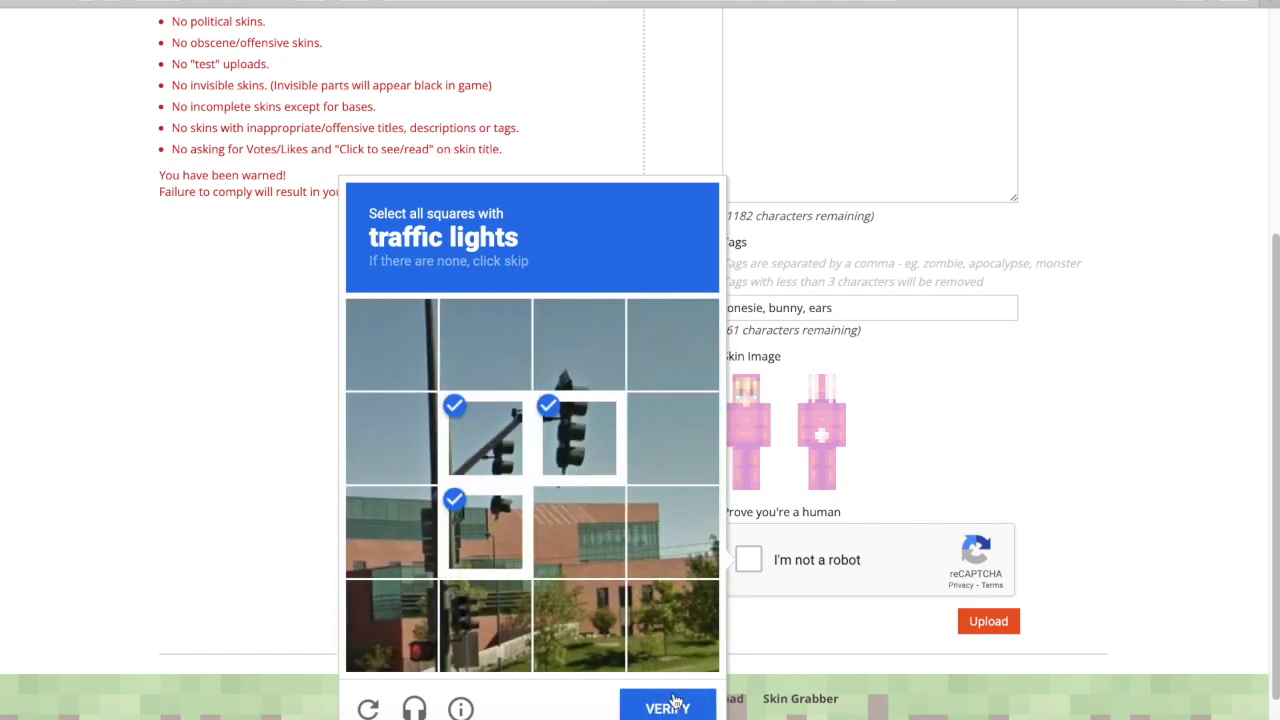
{"action": "left_click", "coordinate": [579, 360]}
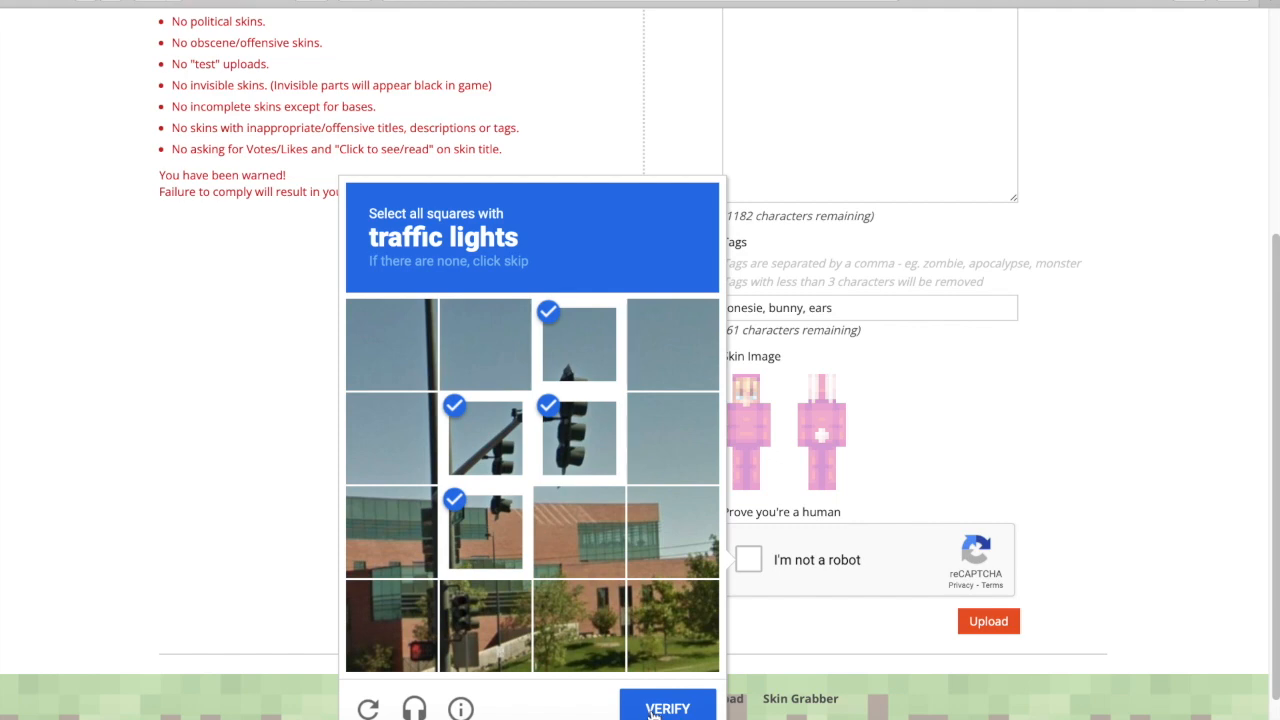
{"action": "left_click", "coordinate": [658, 708]}
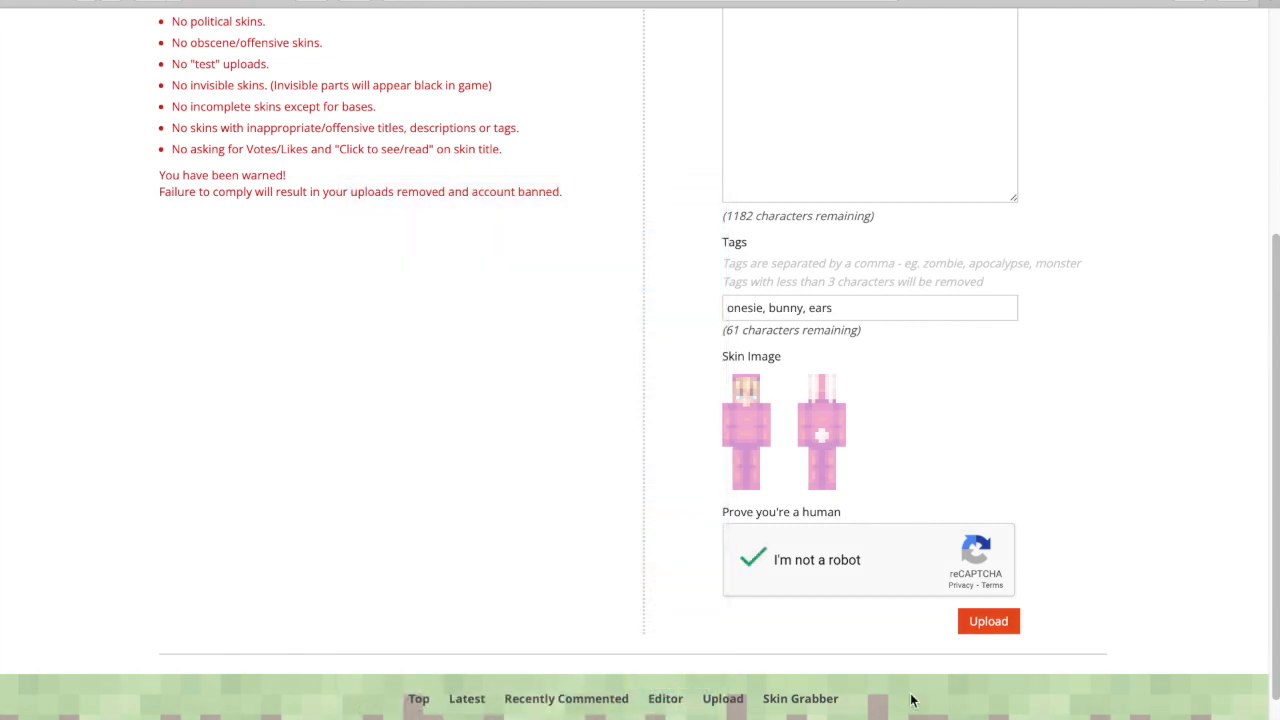
Submit the skin for upload and browse the latest Minecraft skins
{"action": "left_click", "coordinate": [1001, 621]}
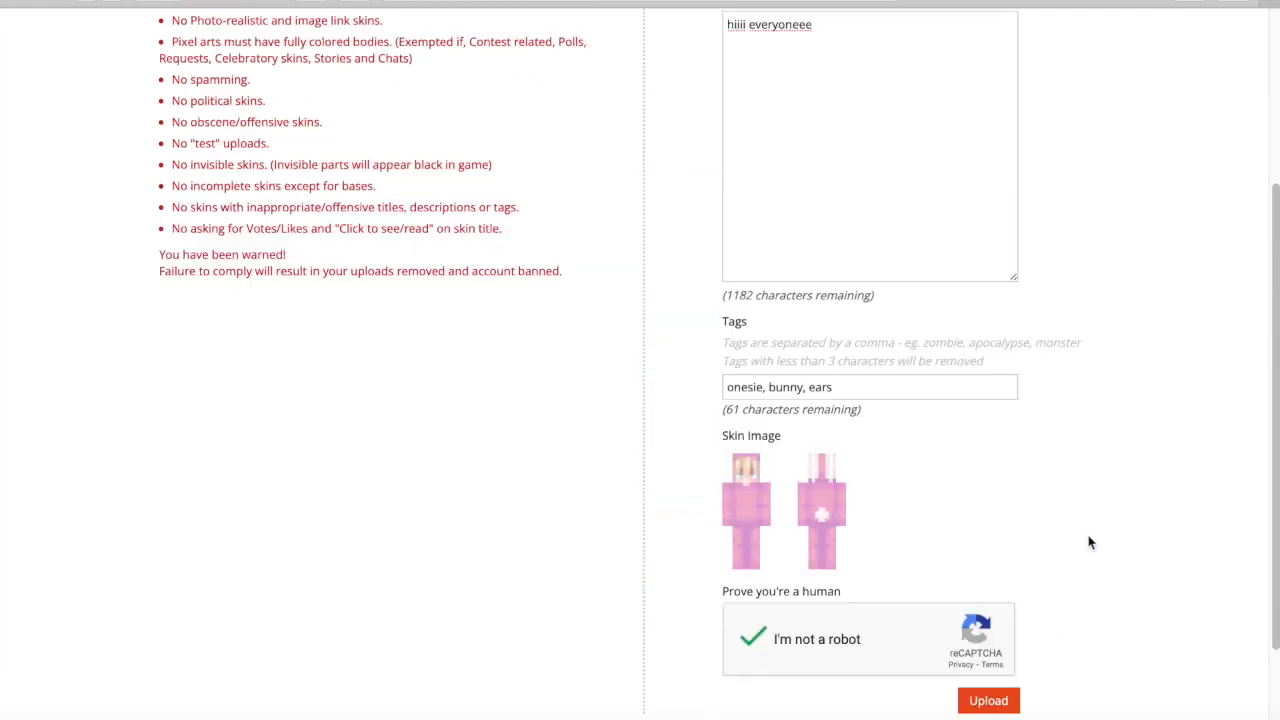
{"action": "left_click", "coordinate": [281, 104]}
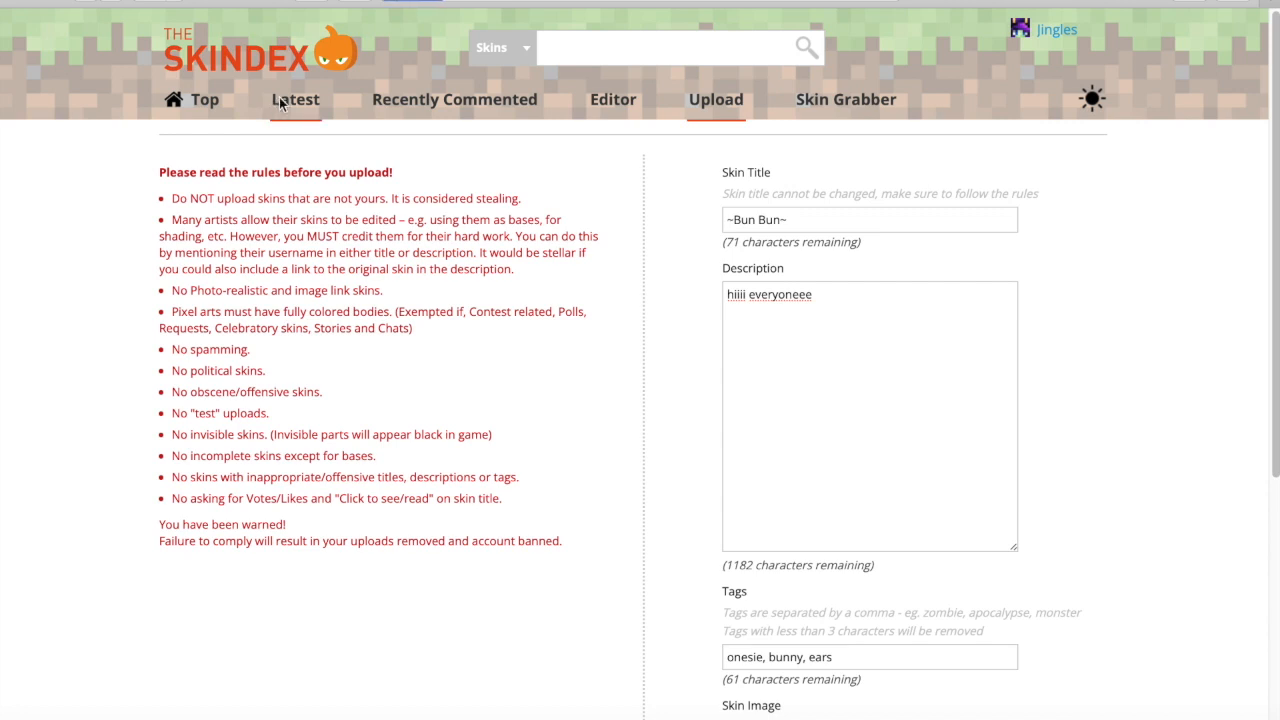
{"action": "scroll", "coordinate": [245, 500], "scroll_direction": "down", "scroll_amount": 3}
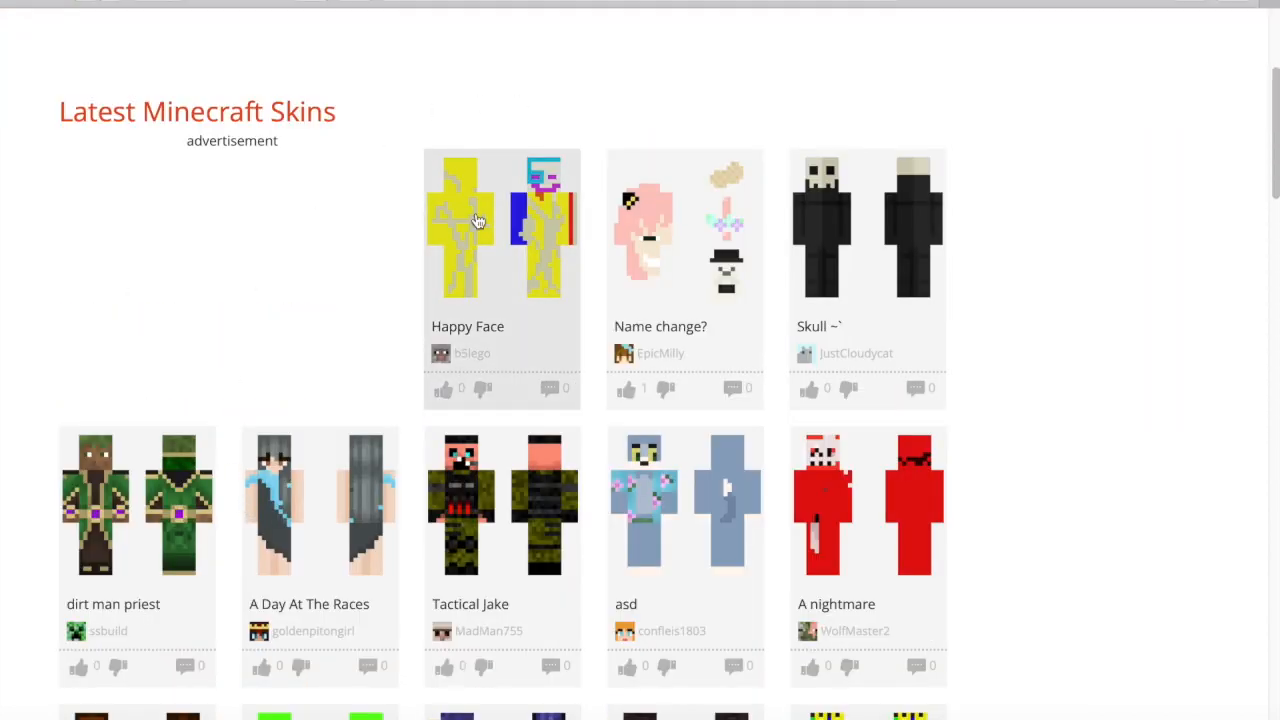